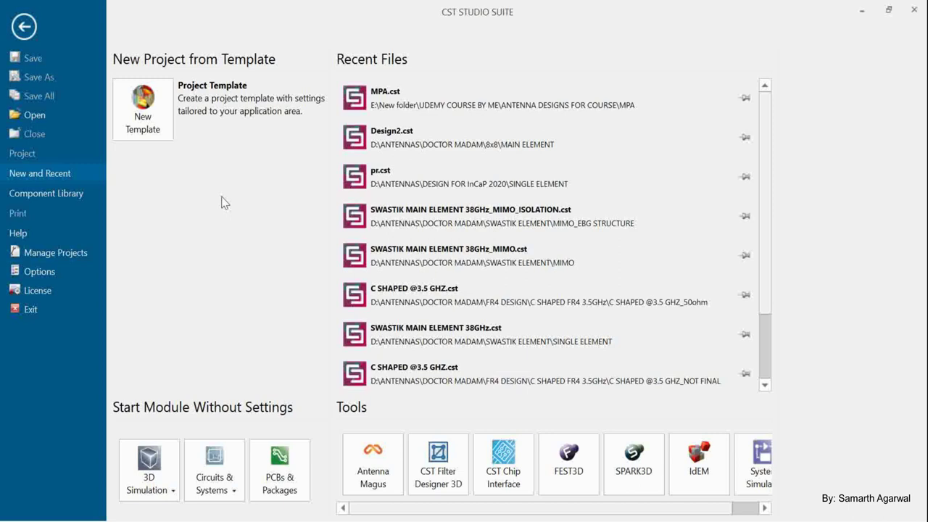
Start a new MW & RF & Optical project template for antennas with the Planar (Patch, Slot, etc.) workflow.
left_click(145, 124)
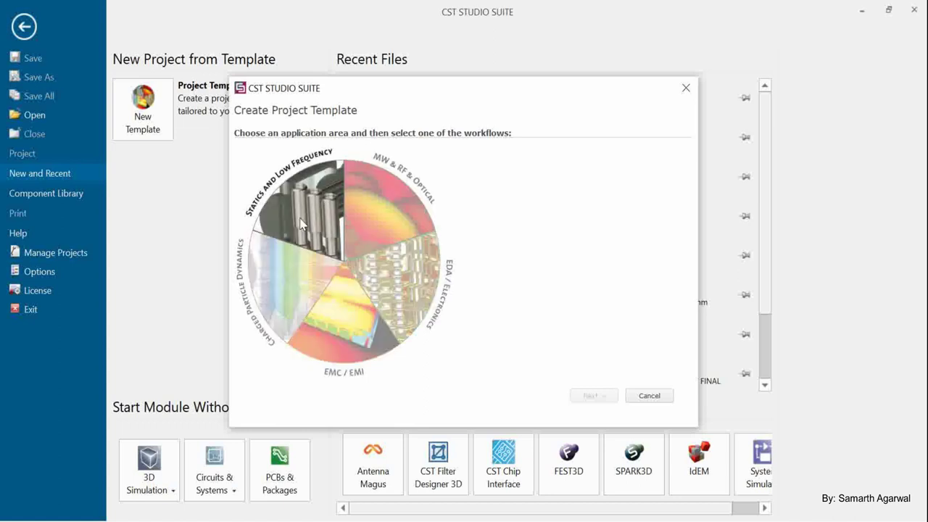
left_click(376, 175)
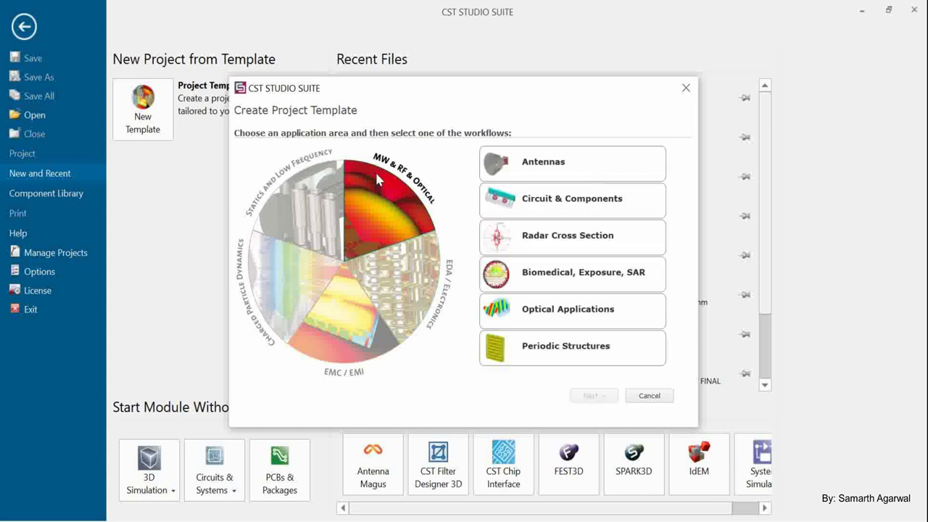
left_click(512, 164)
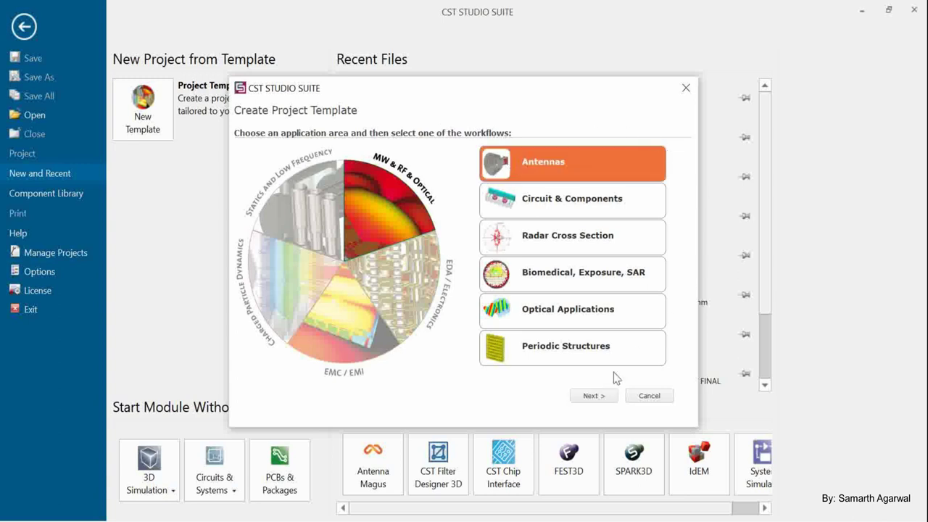
left_click(596, 401)
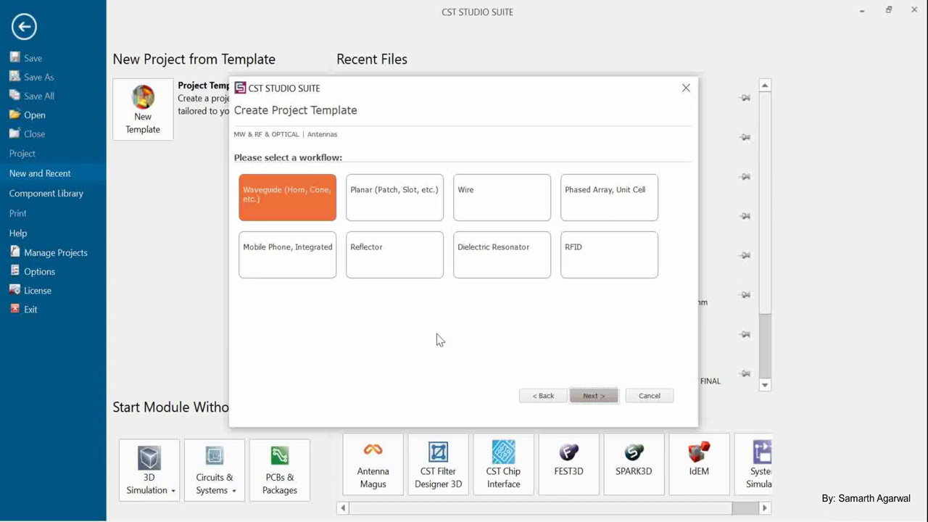
left_click(432, 210)
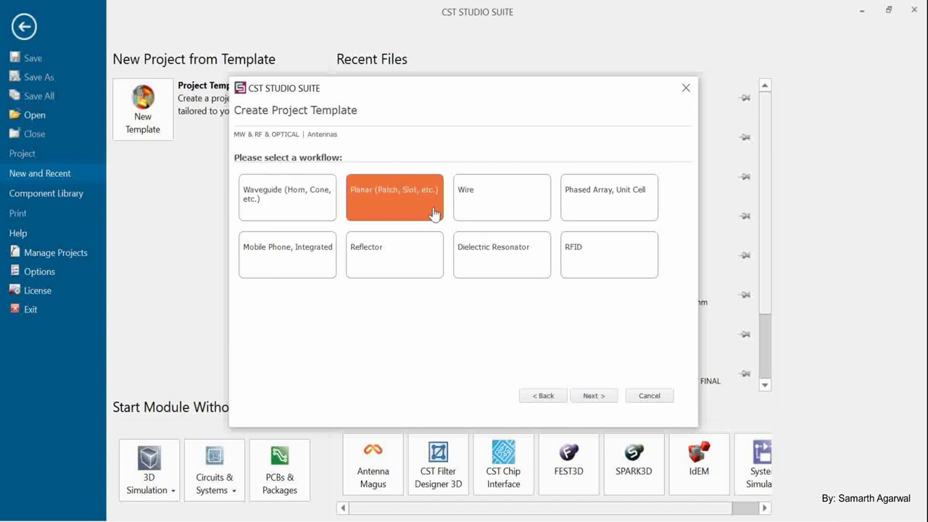
left_click(587, 395)
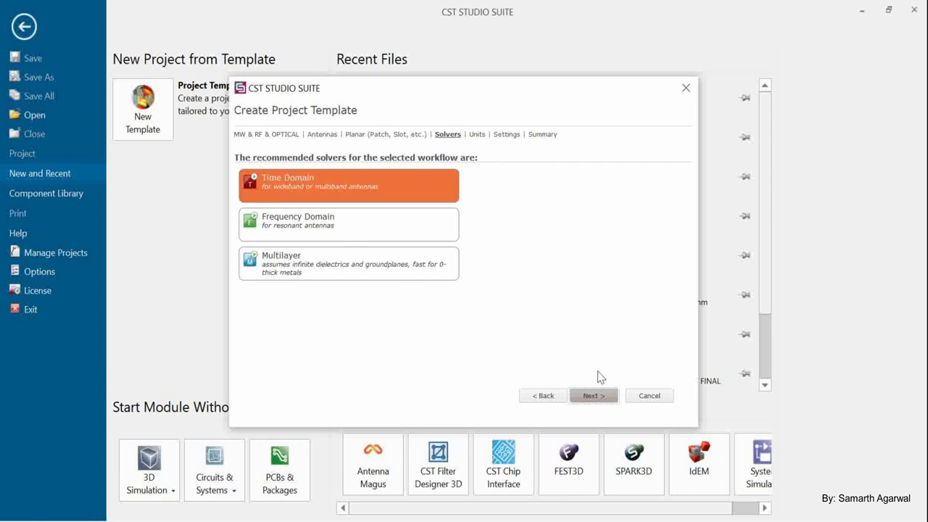
Accept the Time Domain solver and default units, and set the template's frequency range from 26 to 40 GHz.
left_click(598, 399)
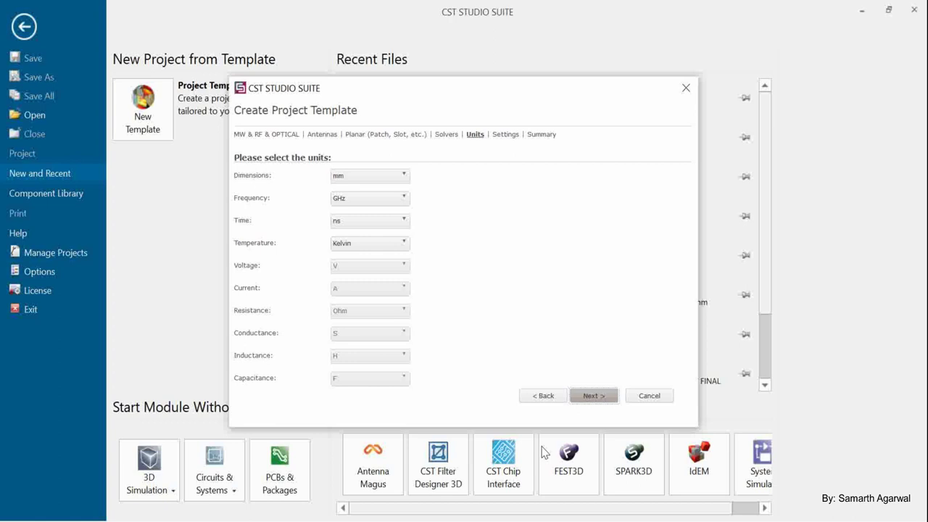
left_click(593, 395)
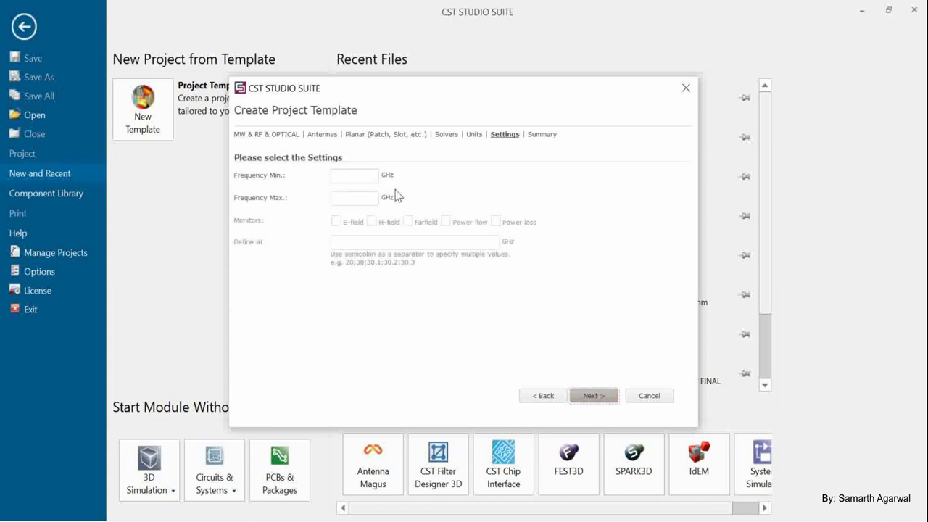
left_click(364, 181)
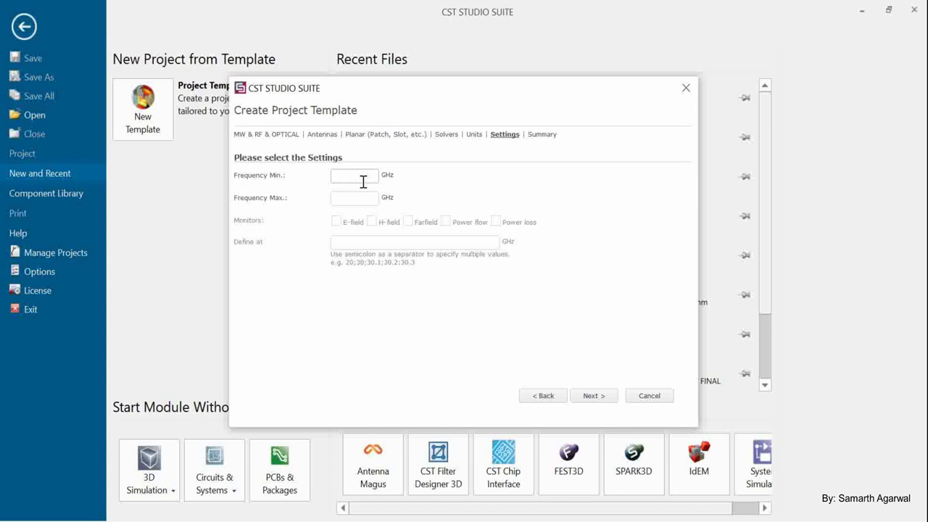
type("26")
key("Tab")
type("40")
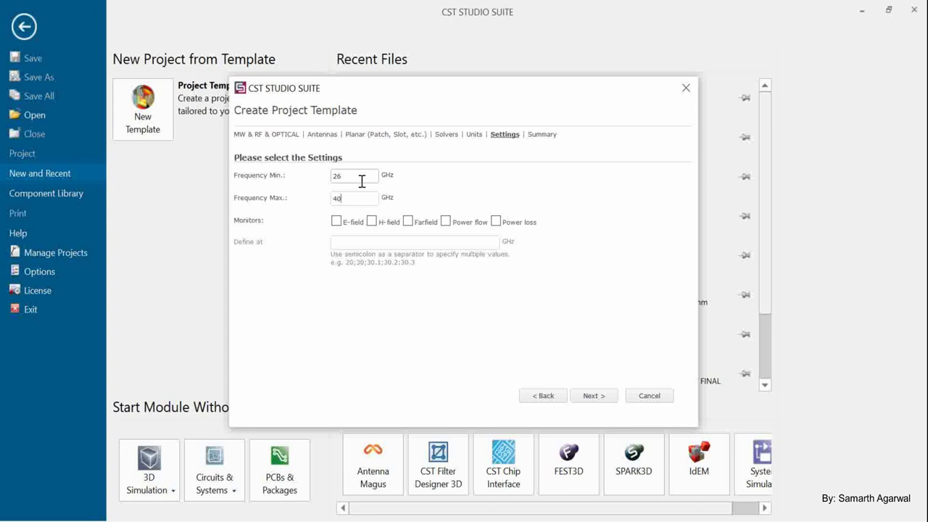
Enable the E-field, H-field, Farfield, Power flow and Power loss monitors for the template.
left_click(336, 220)
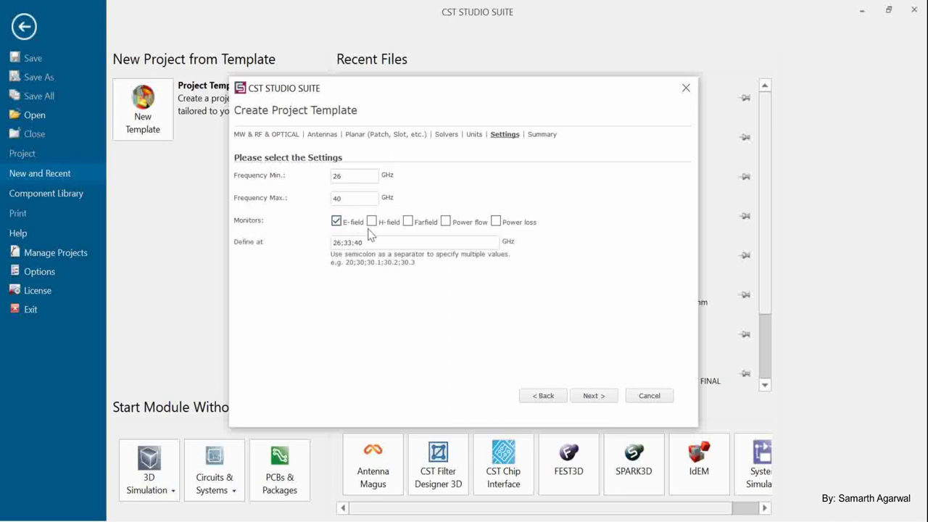
left_click(371, 221)
left_click(407, 221)
left_click(471, 222)
left_click(496, 223)
Add 28 GHz to the monitor frequencies so they read 26;28;33;40, and create the project from the template.
left_click(345, 242)
type("28;")
key("BackSpace")
key("BackSpace")
key("BackSpace")
type("28;")
left_click(593, 395)
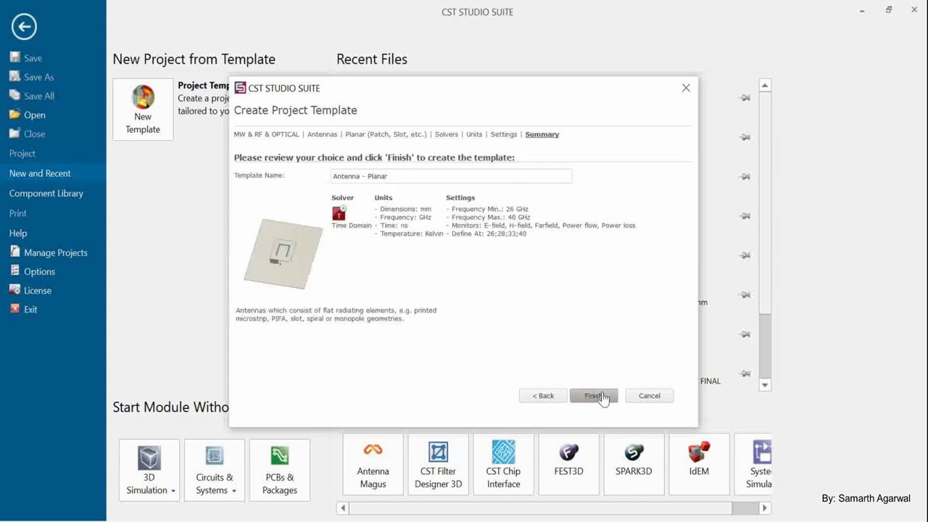
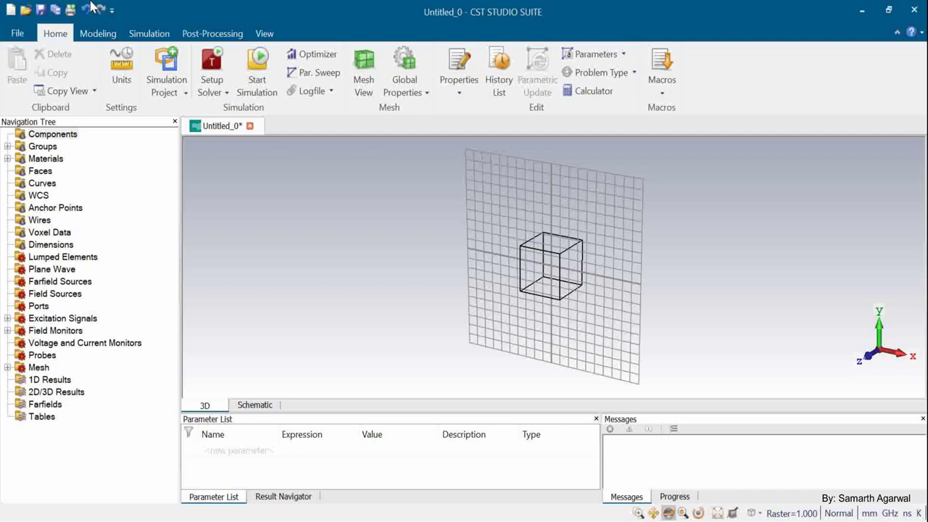
Review the project's unit settings and the available solver types.
left_click(121, 73)
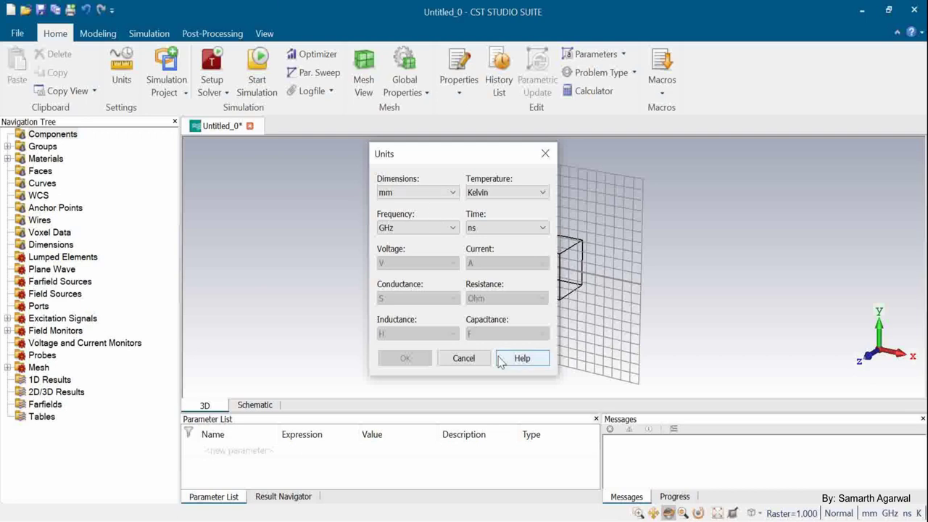
left_click(464, 359)
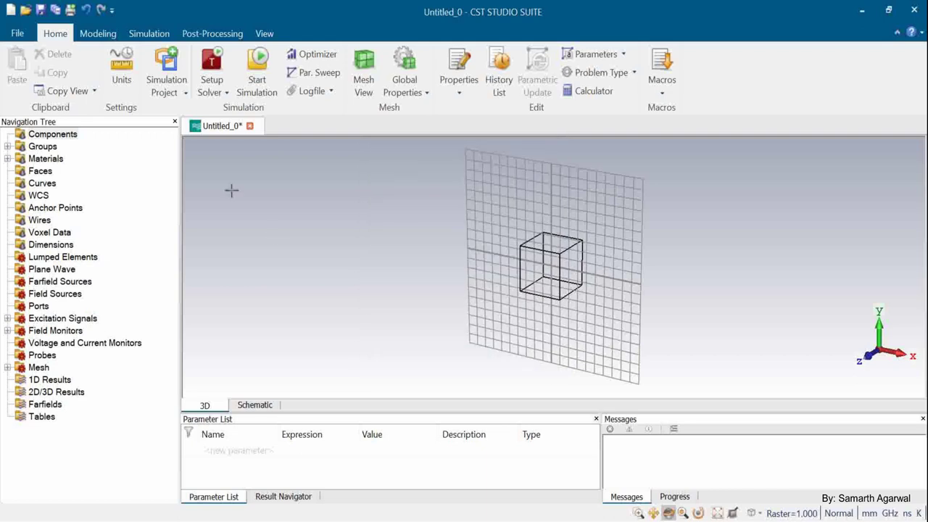
left_click(223, 93)
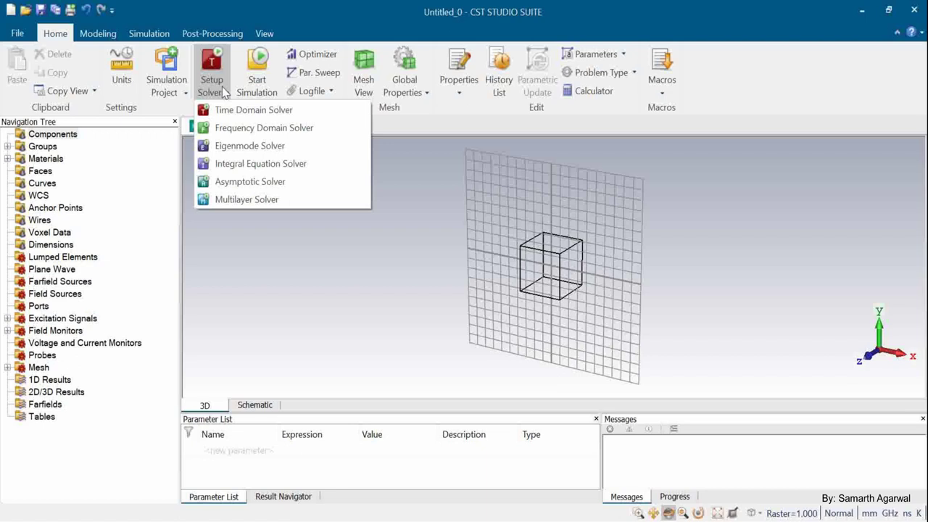
left_click(254, 130)
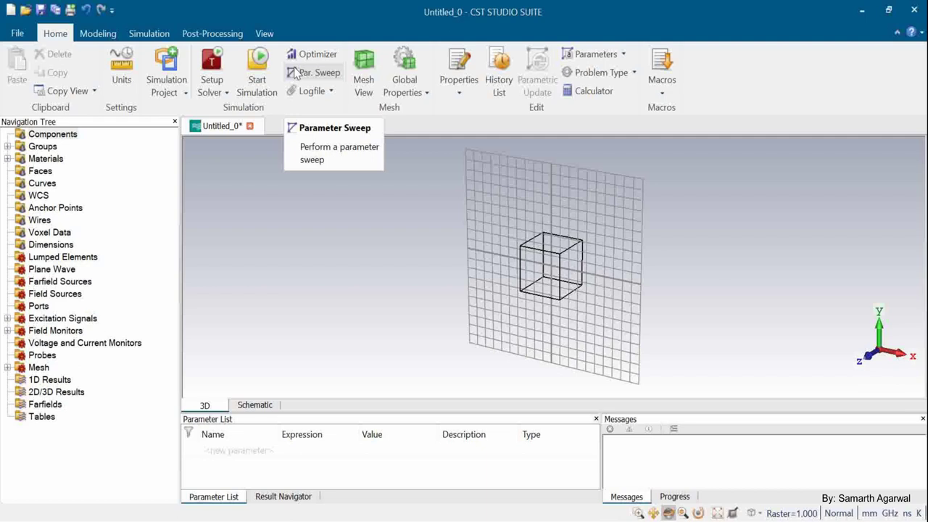
left_click(295, 73)
left_click(295, 75)
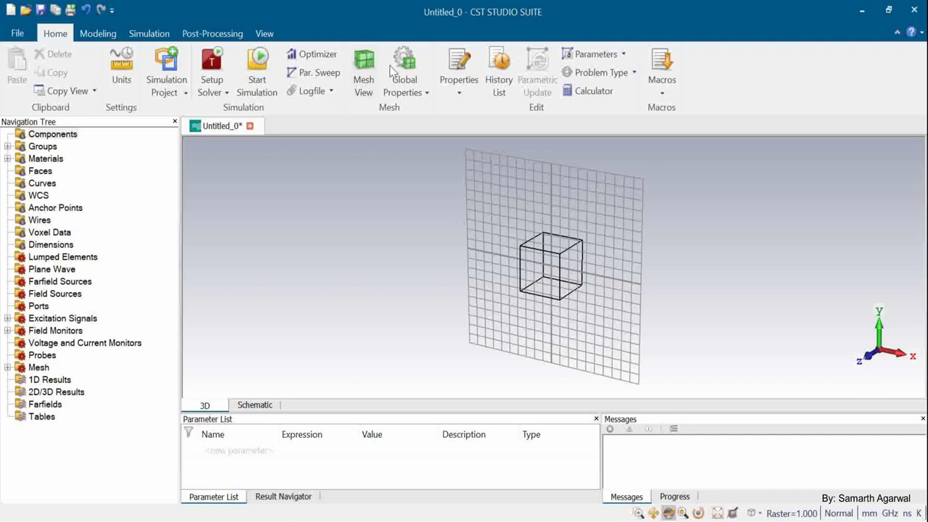
Review the project's history list, moving its window aside, and close it.
left_click(439, 95)
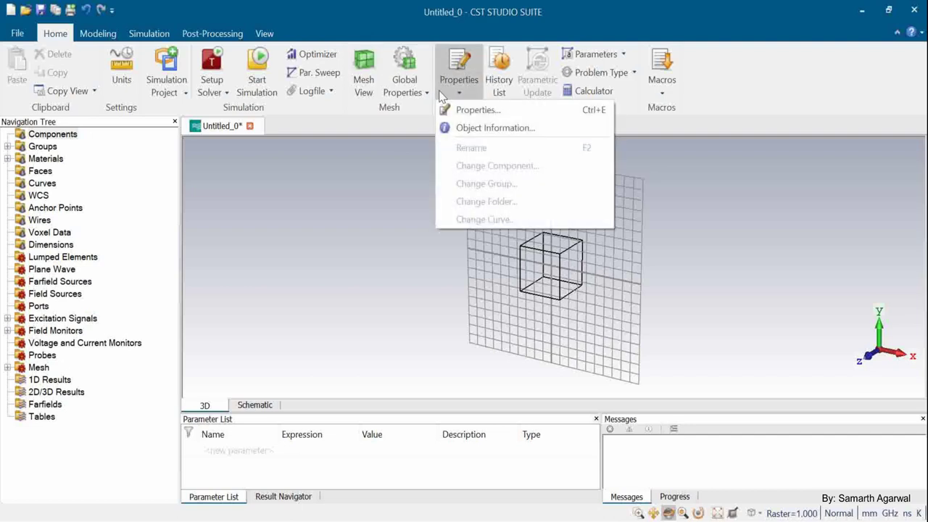
left_click(506, 76)
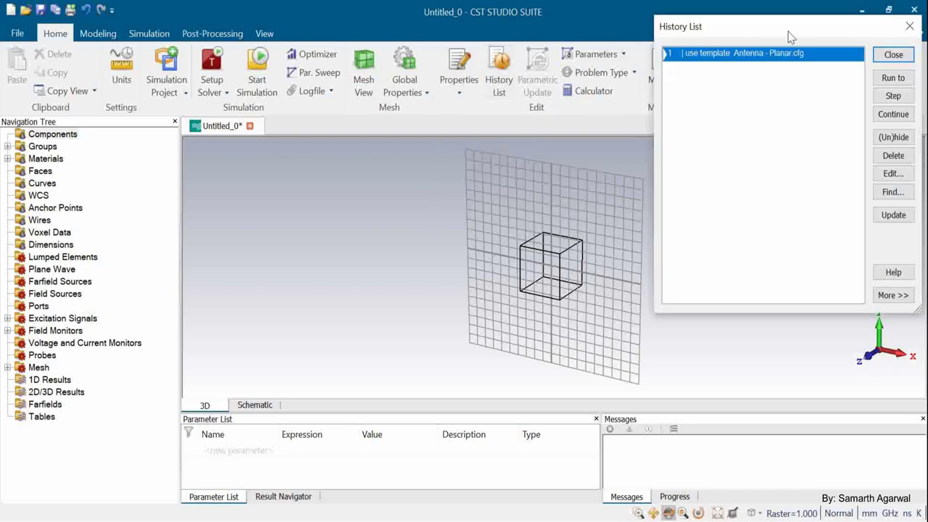
left_click_drag(786, 33, 694, 36)
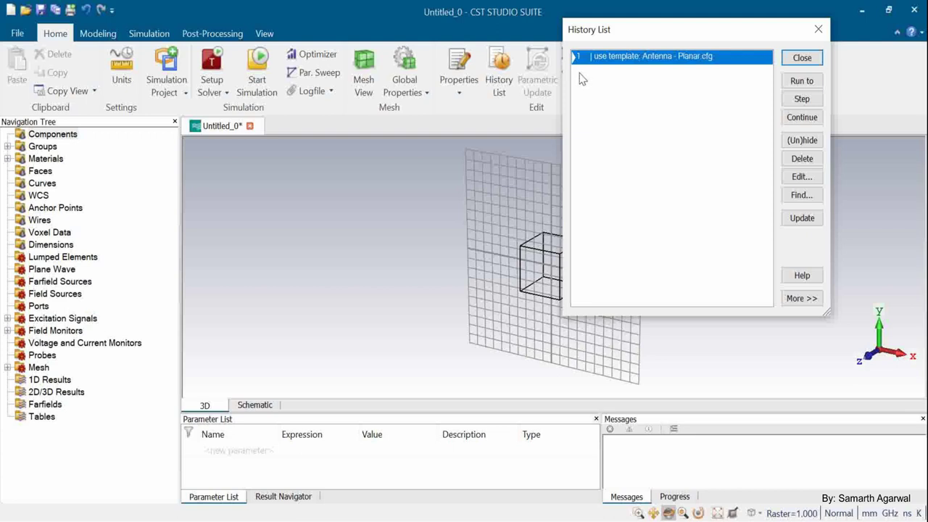
left_click(802, 57)
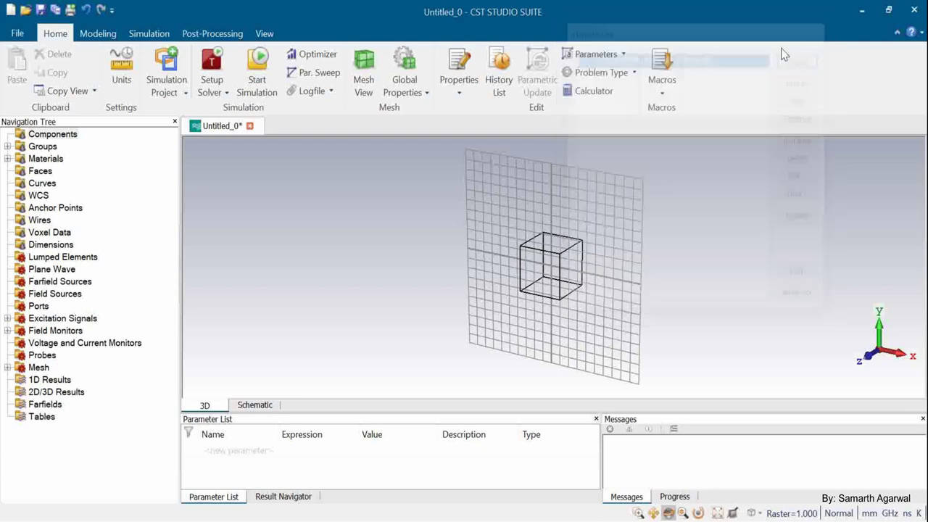
left_click(656, 81)
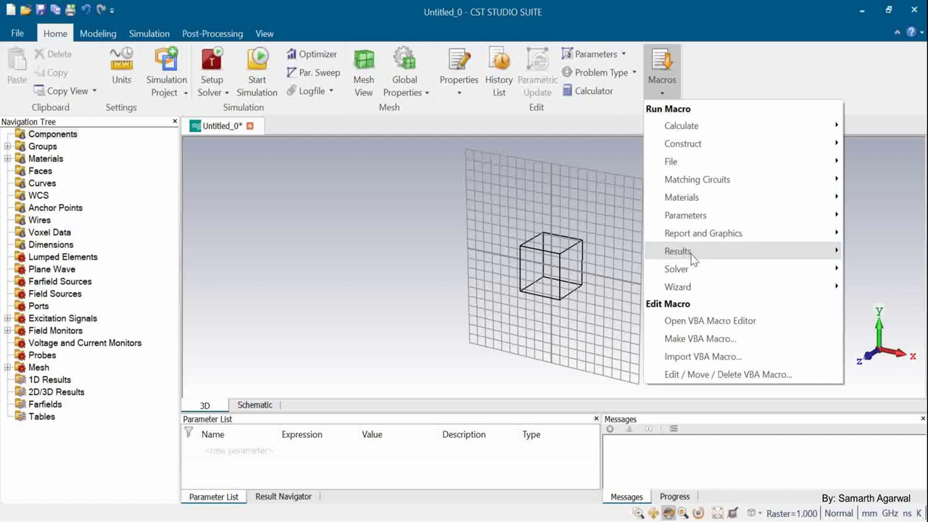
mouse_move(688, 256)
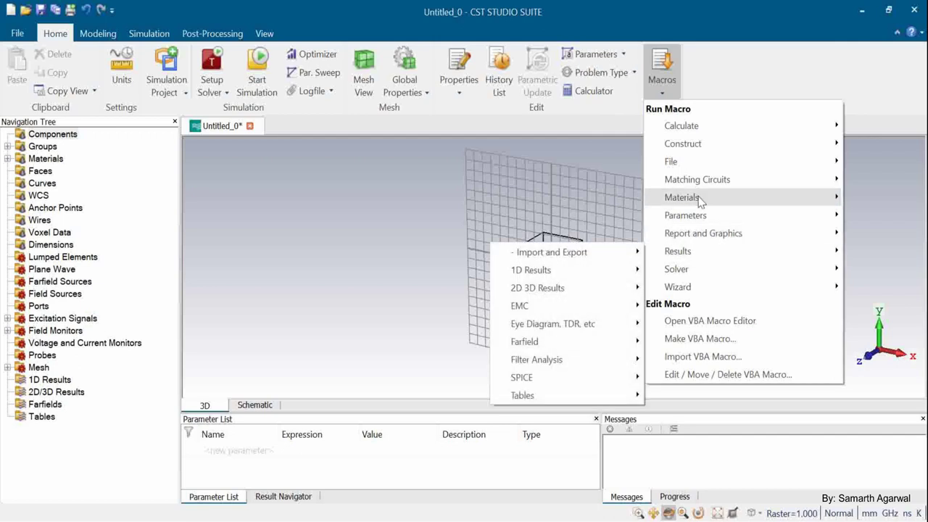
mouse_move(706, 153)
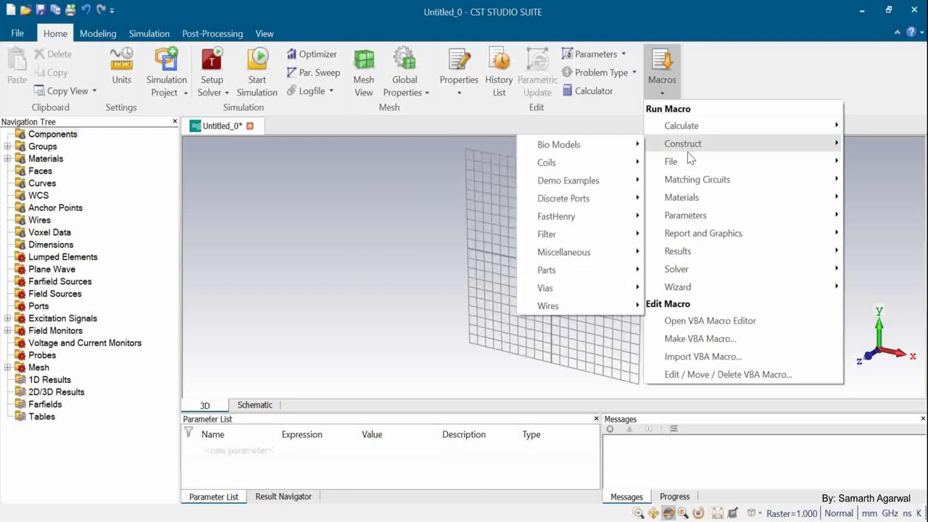
mouse_move(707, 274)
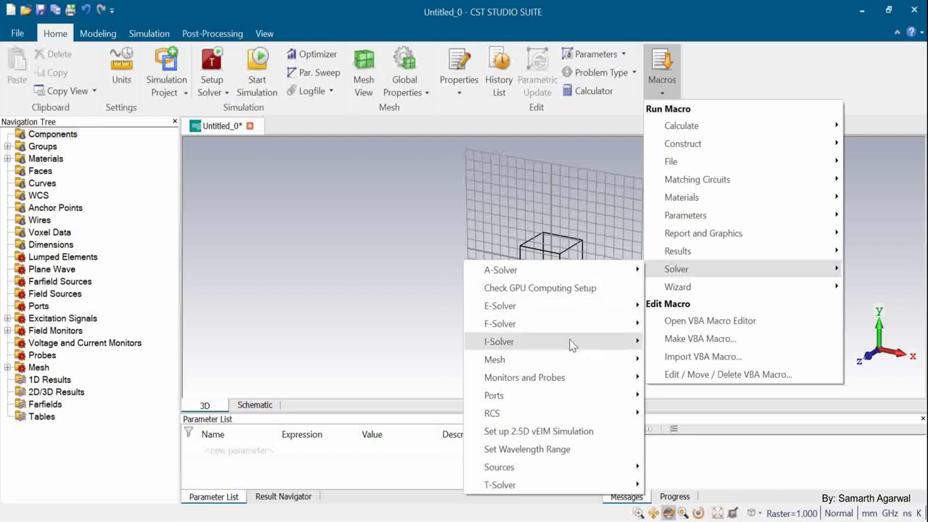
mouse_move(563, 398)
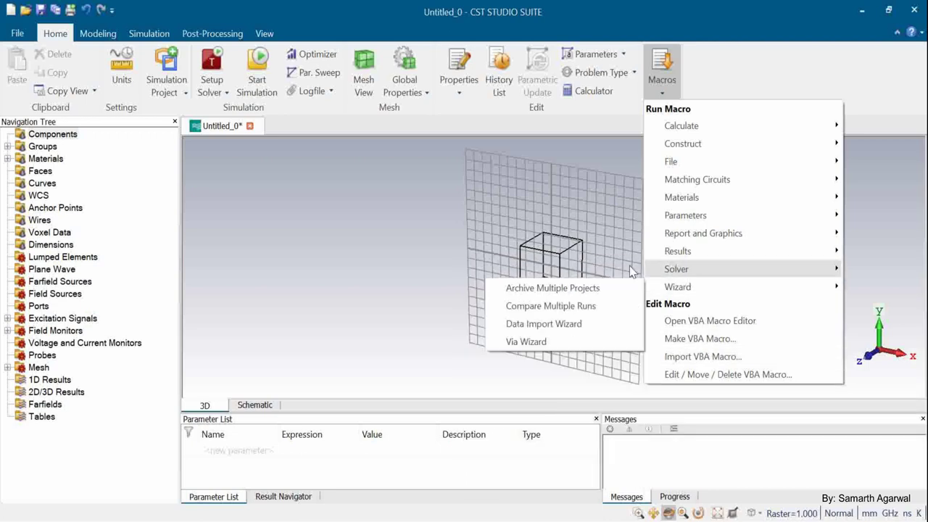
left_click(416, 205)
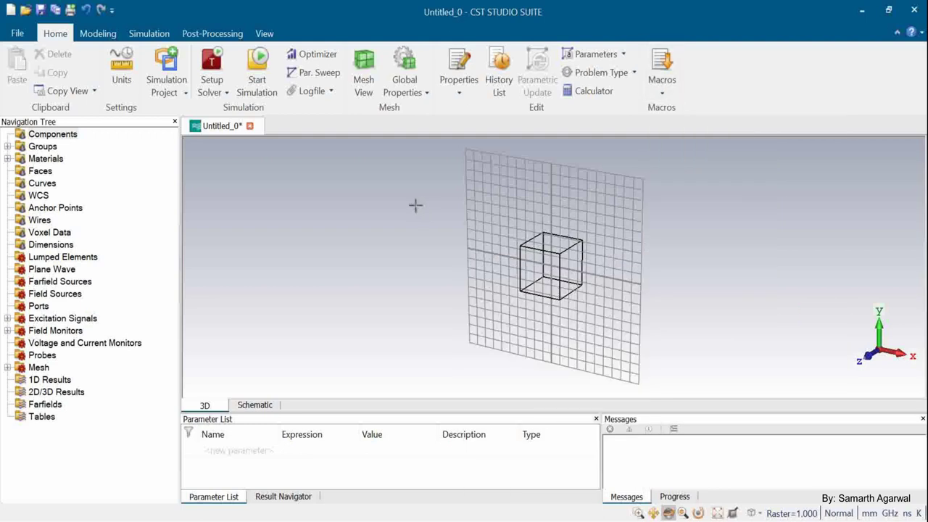
Review the import and export options available for modeling.
left_click(96, 36)
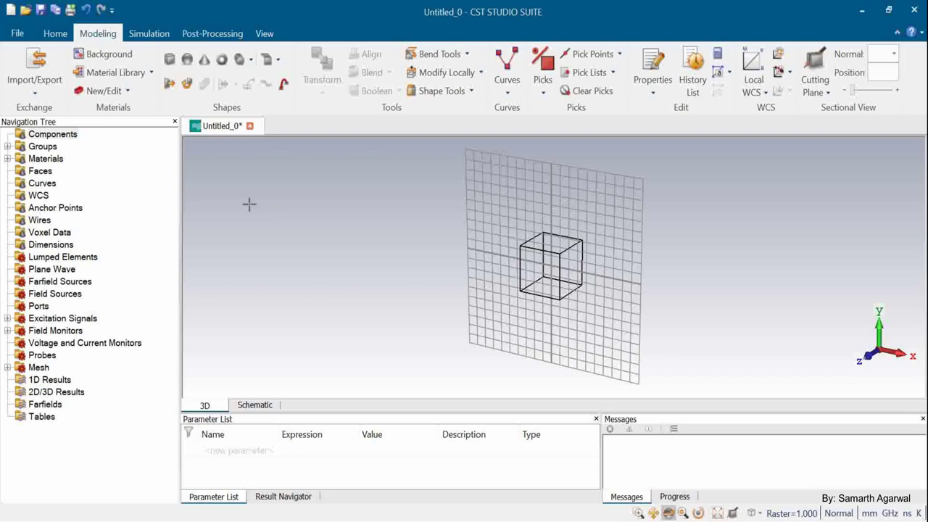
left_click(29, 94)
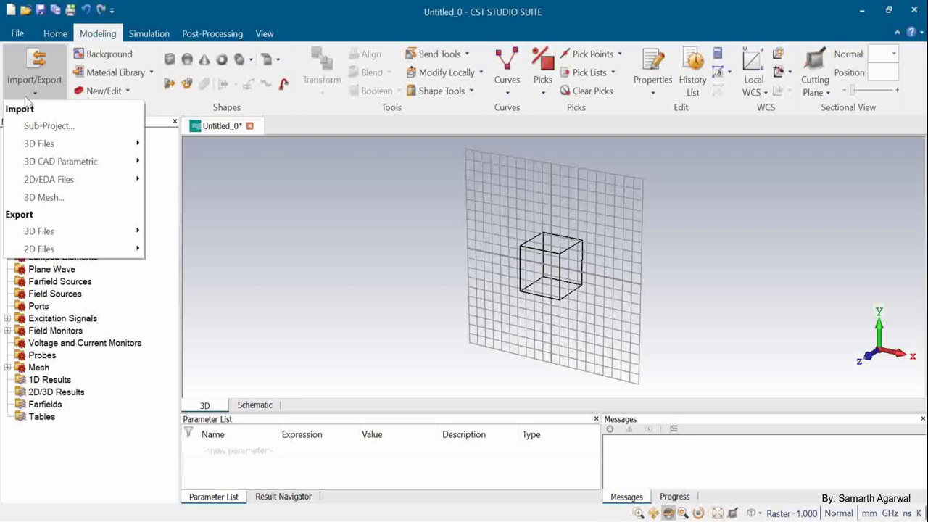
left_click(269, 256)
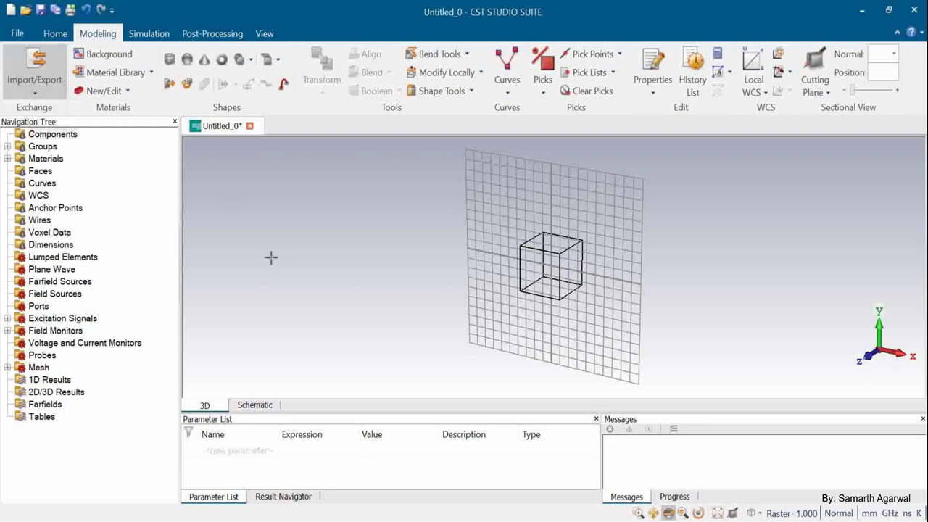
Search the material library for Rogers materials, look through the list, and close the library without loading anything.
left_click(149, 77)
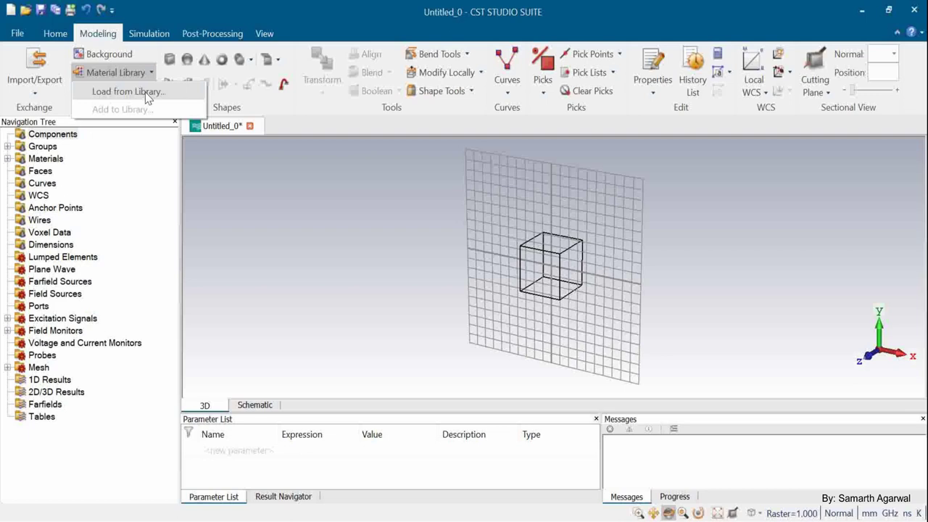
left_click(147, 98)
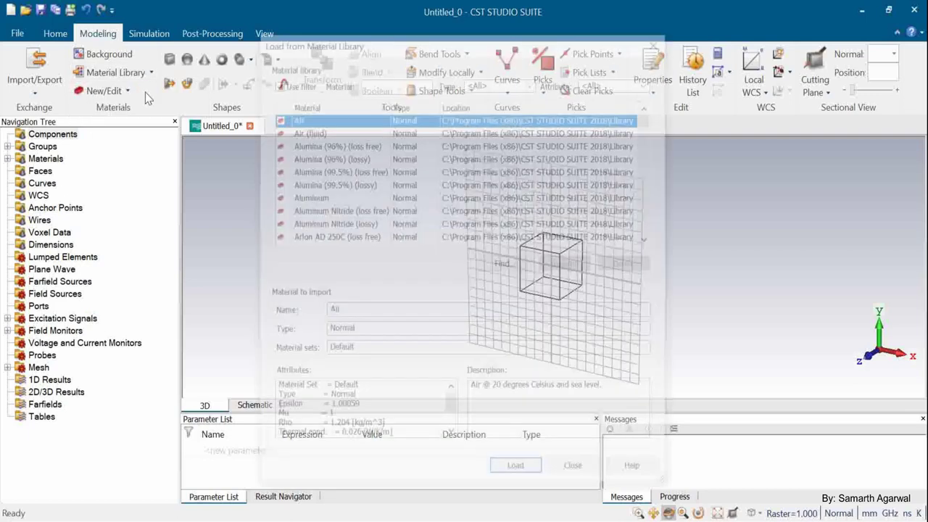
left_click_drag(359, 40, 417, 10)
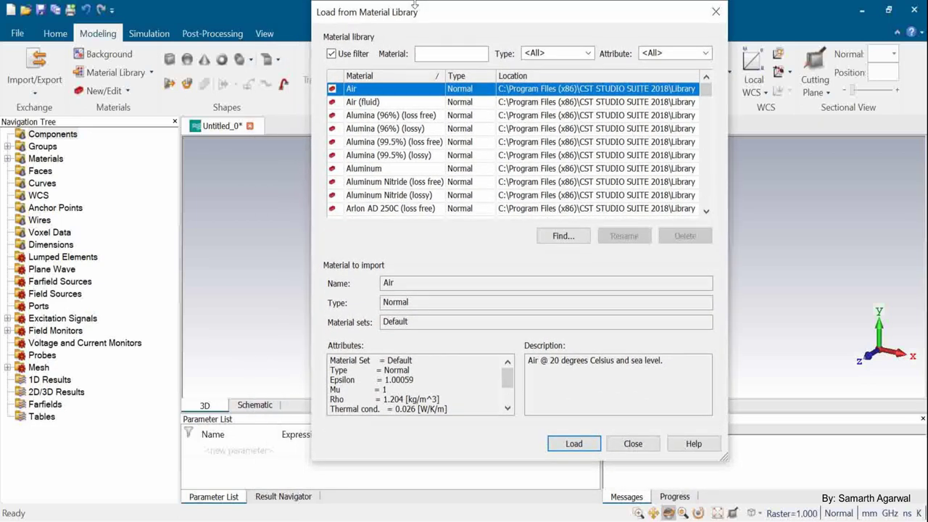
left_click(425, 52)
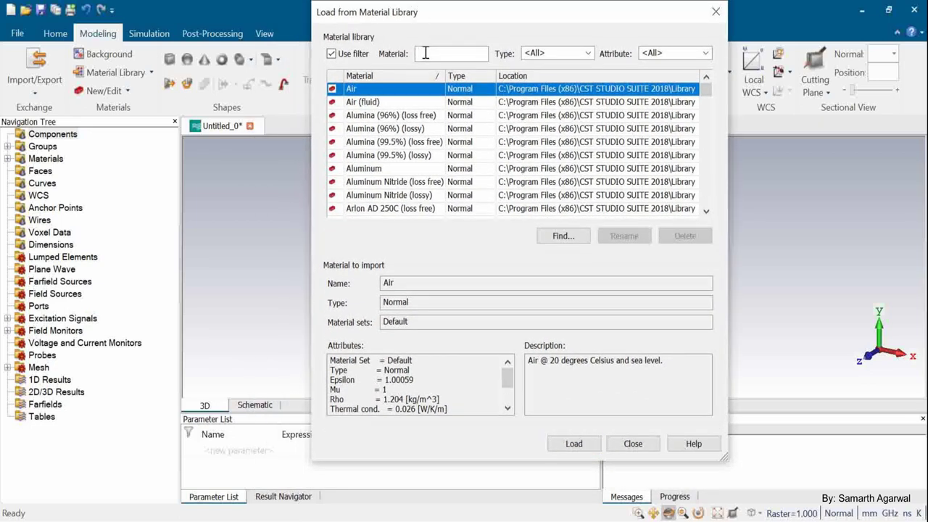
type("Ro")
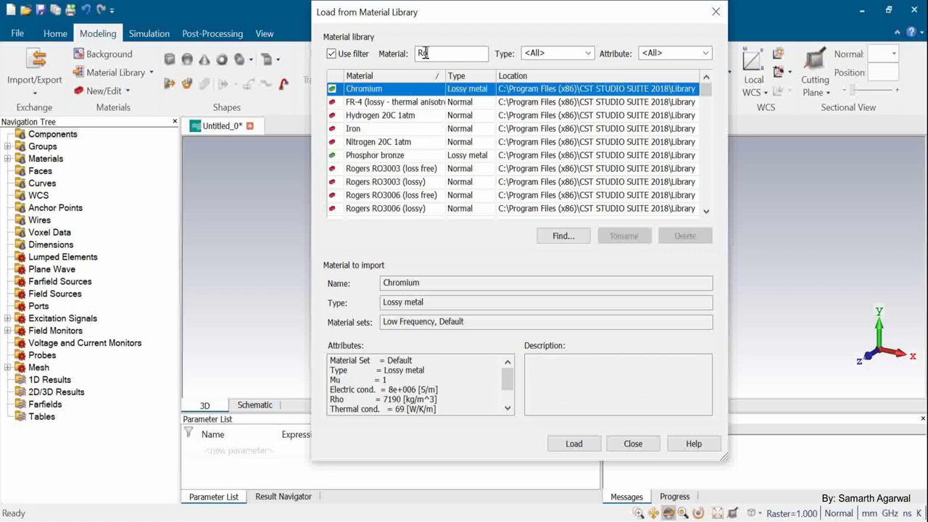
type("gers")
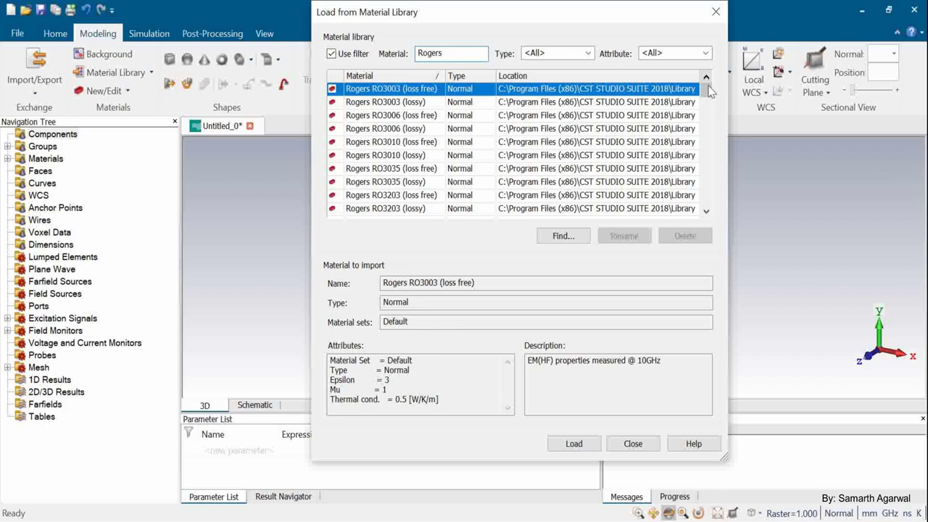
mouse_move(709, 95)
left_mouse_down()
mouse_move(716, 200)
mouse_move(715, 91)
left_mouse_up()
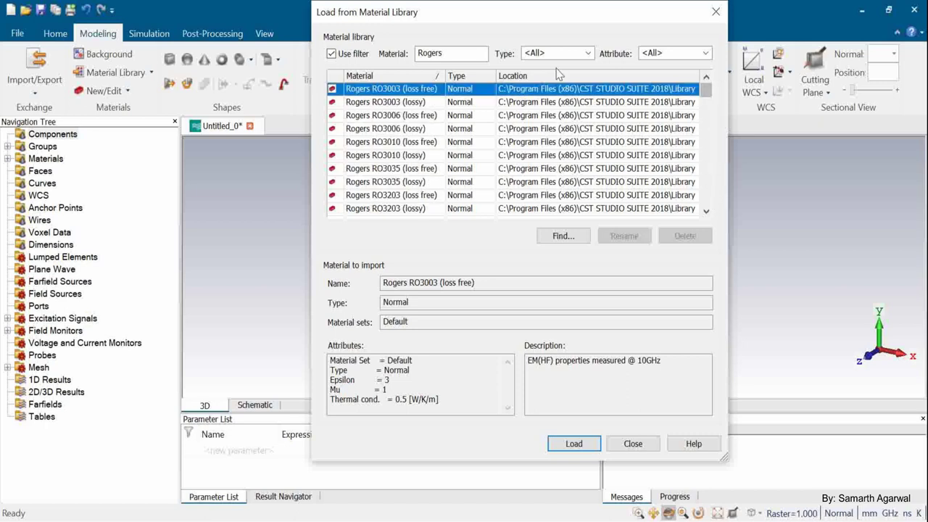
left_click(714, 11)
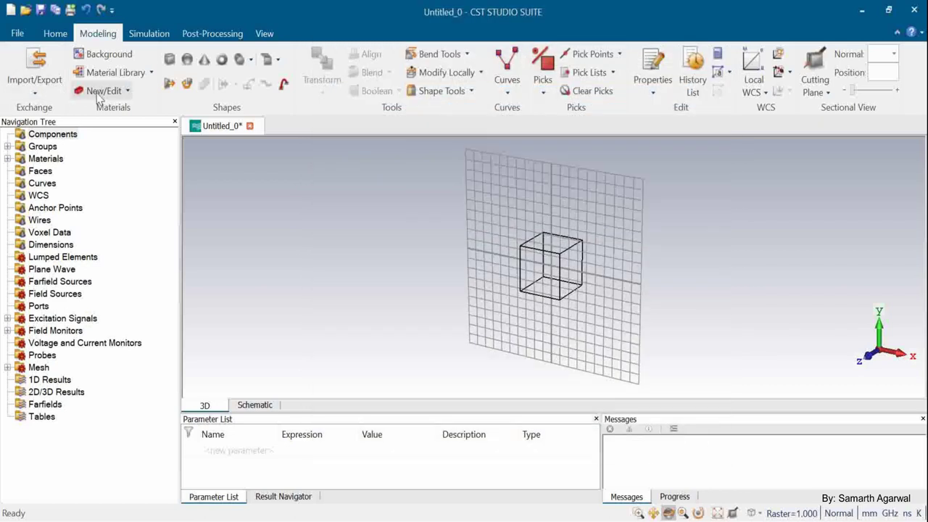
Review the general and conductivity parameters for defining a new material, and close the dialog without creating one.
left_click(97, 95)
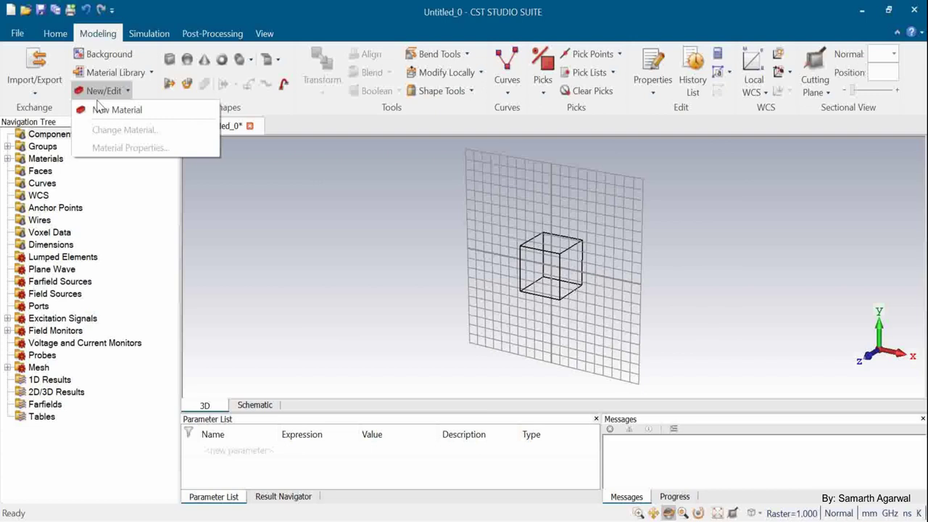
left_click(102, 109)
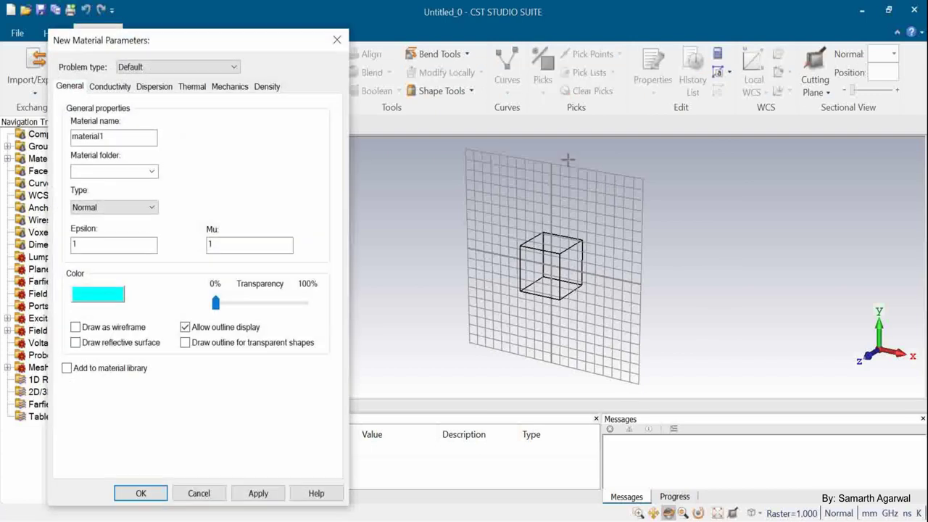
left_click_drag(227, 37, 338, 9)
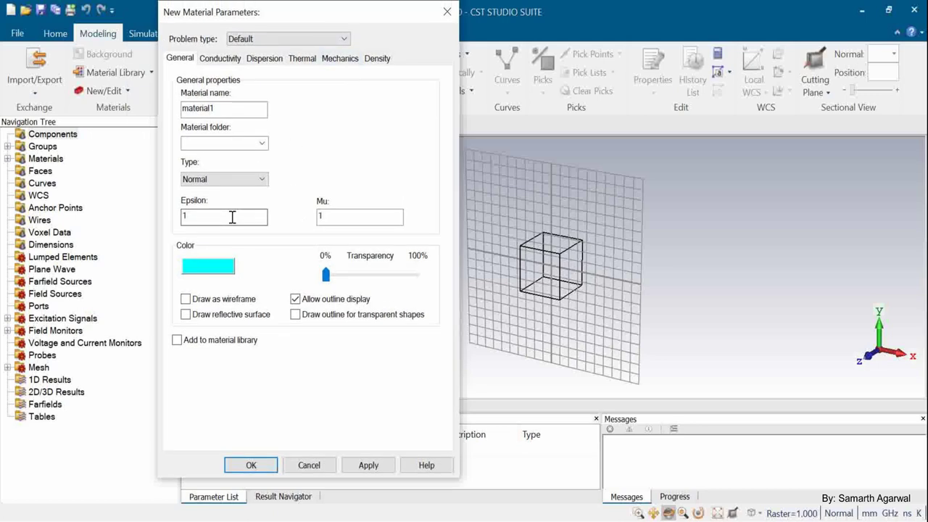
left_click(331, 220)
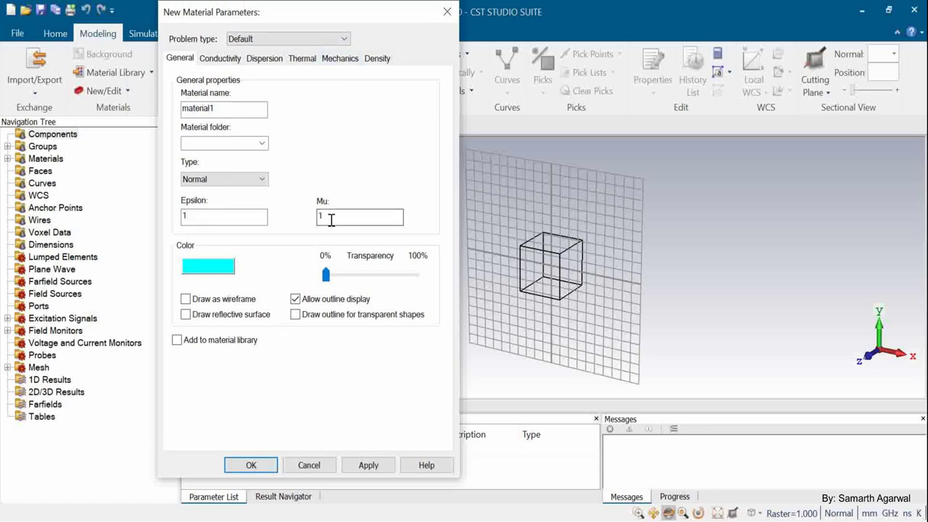
left_click(229, 59)
left_click(192, 59)
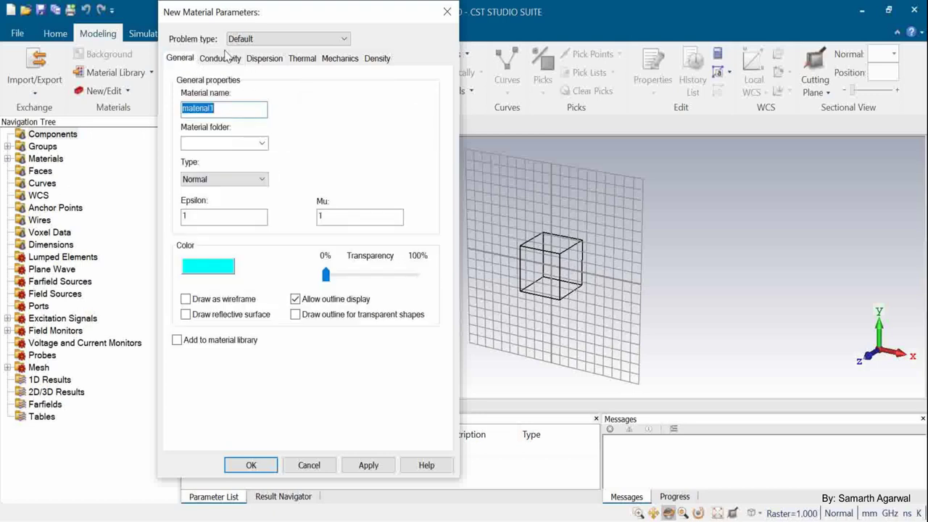
left_click(447, 11)
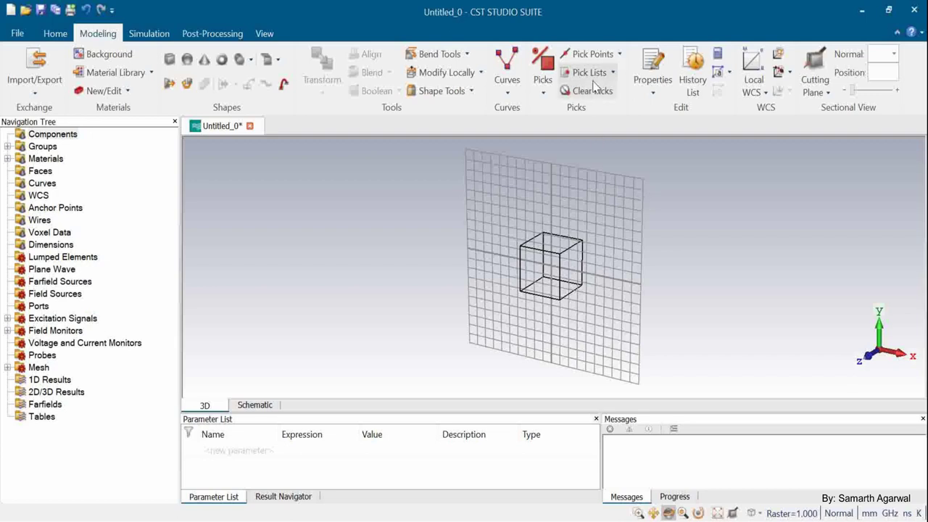
Review the available pick tools and the simulation's frequency range settings, leaving the range unchanged.
left_click(543, 94)
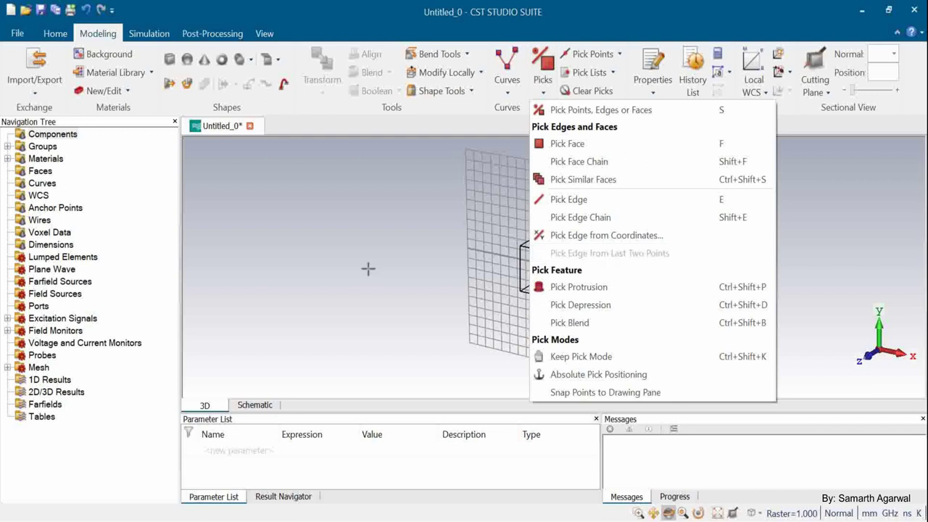
left_click(599, 113)
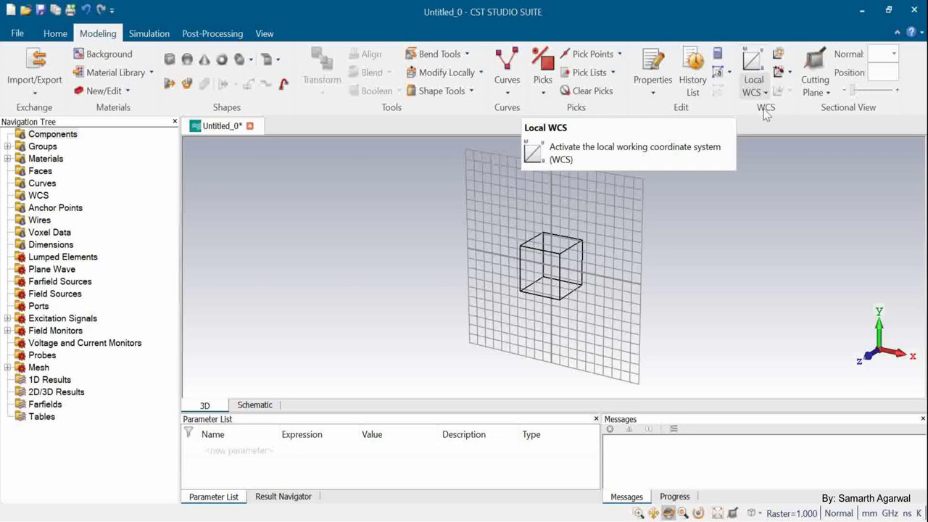
left_click(154, 32)
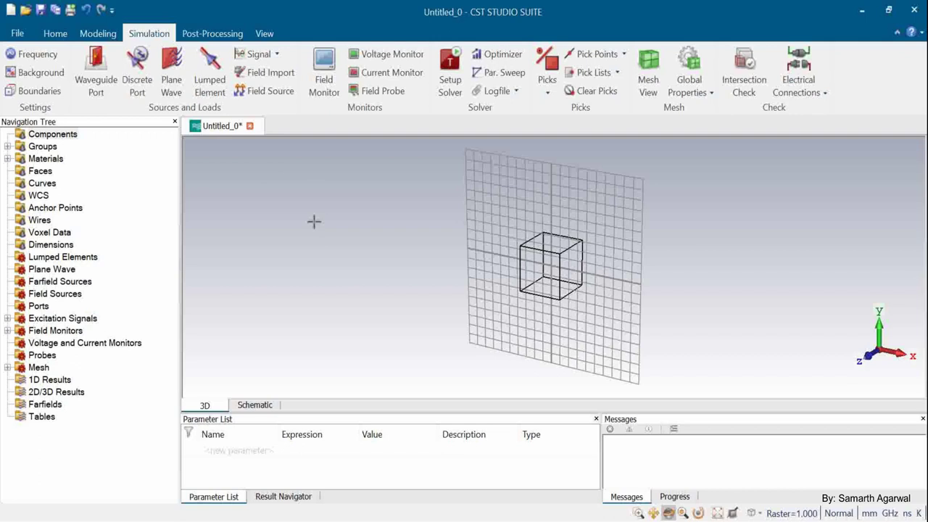
left_click(33, 54)
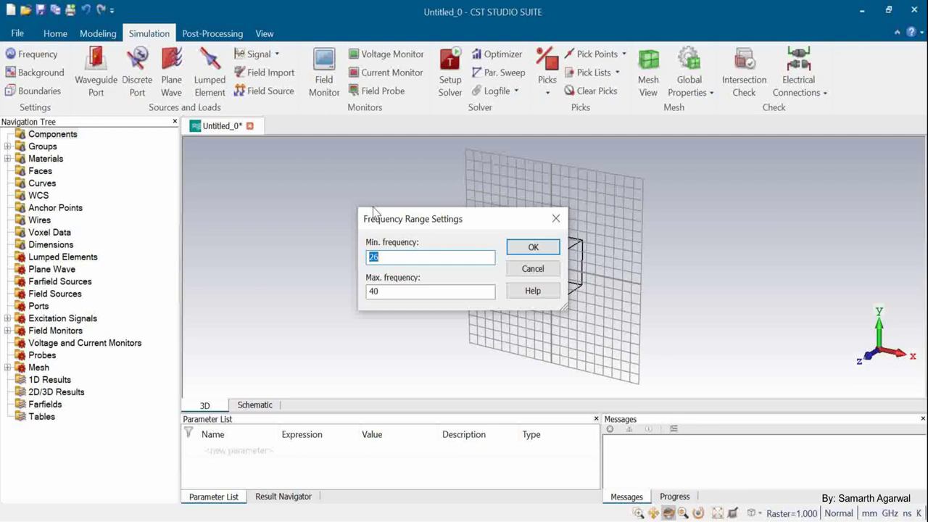
left_click(554, 219)
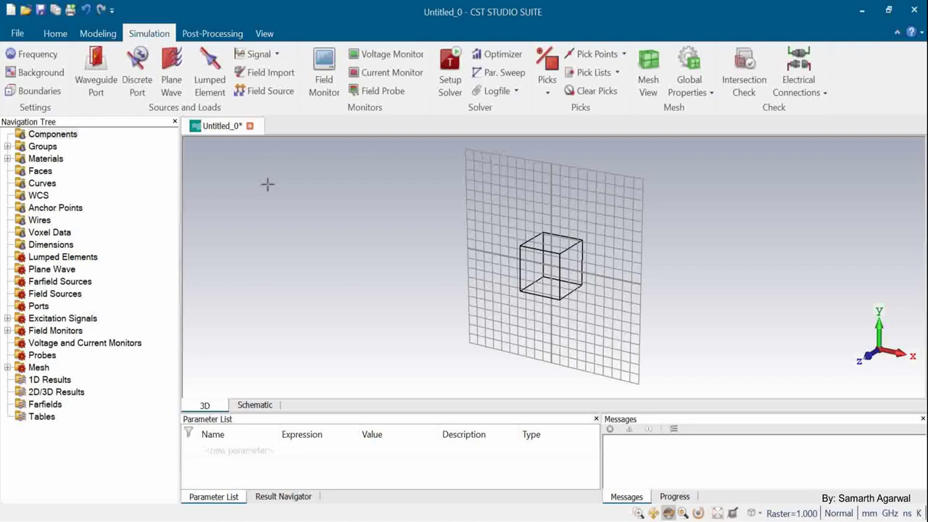
Add an E-field monitor at 38 GHz.
left_click(325, 79)
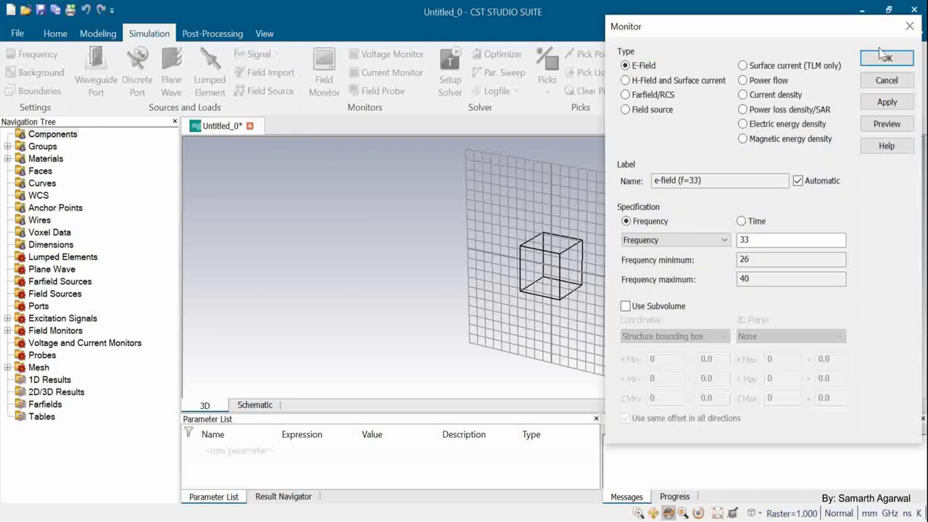
left_click_drag(662, 36, 472, 37)
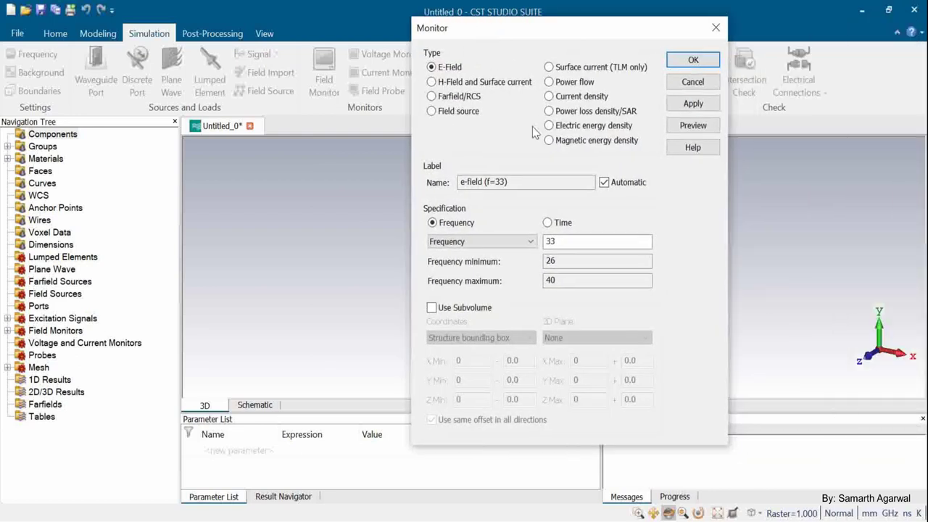
double_click(551, 241)
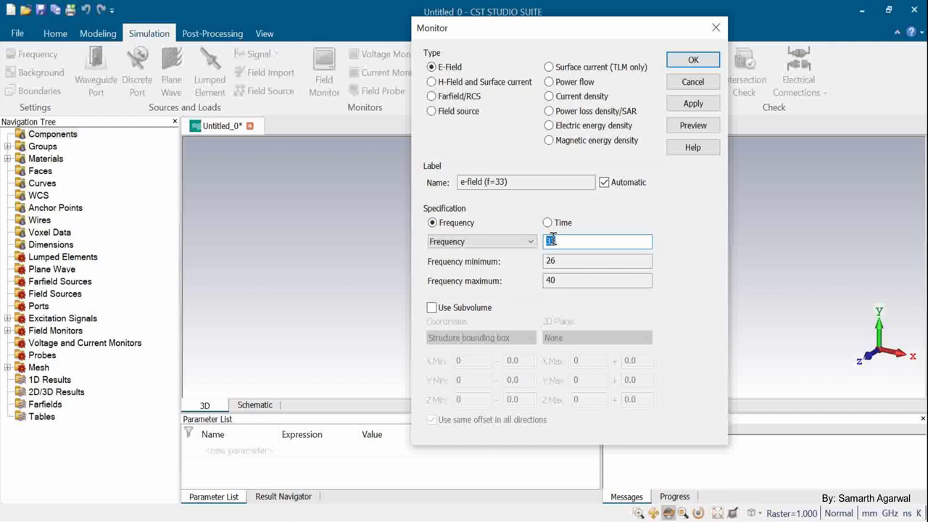
type("38")
left_click(693, 103)
Add an H-field and surface current monitor and a Farfield/RCS monitor at 38 GHz, and close the monitor dialog.
left_click(483, 85)
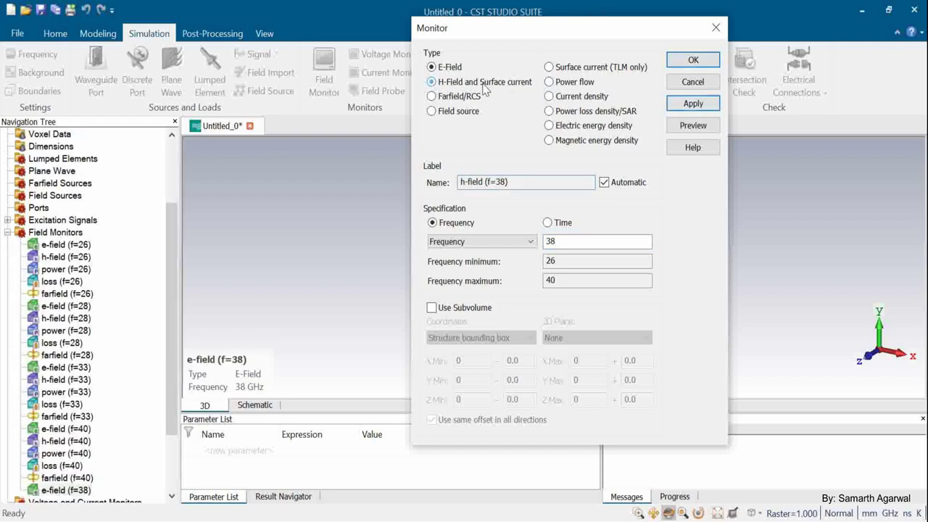
left_click(708, 104)
left_click(693, 104)
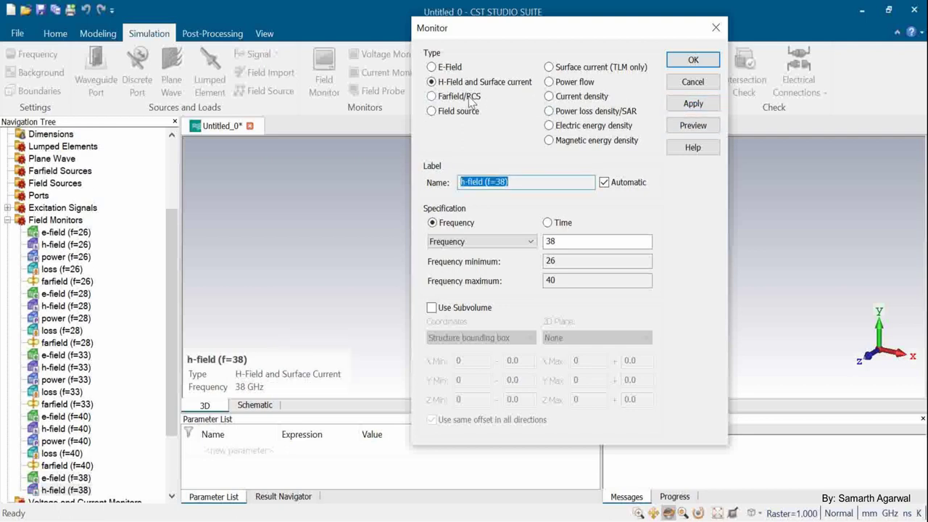
left_click(470, 100)
left_click(690, 104)
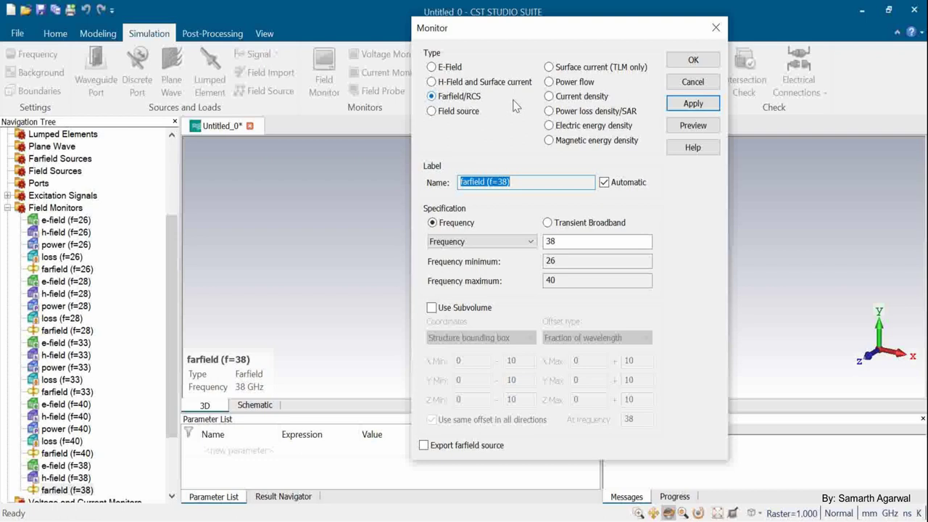
left_click(714, 29)
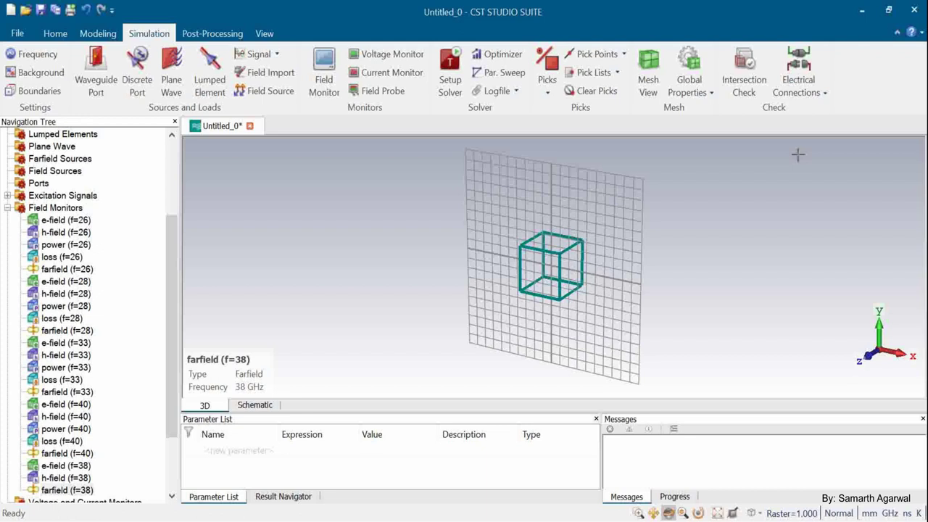
Look at the project's schematic view, return to the 3D view, and collapse the field monitors list.
left_click(254, 405)
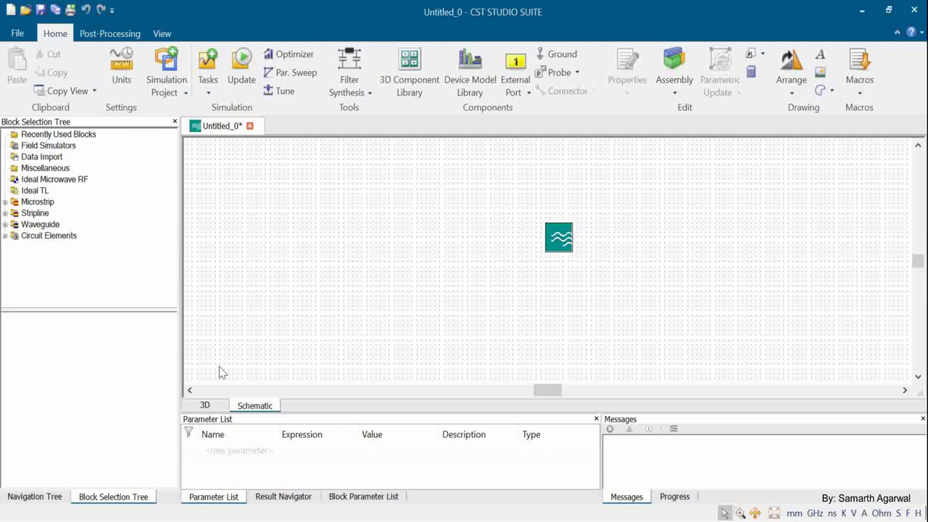
left_click(207, 406)
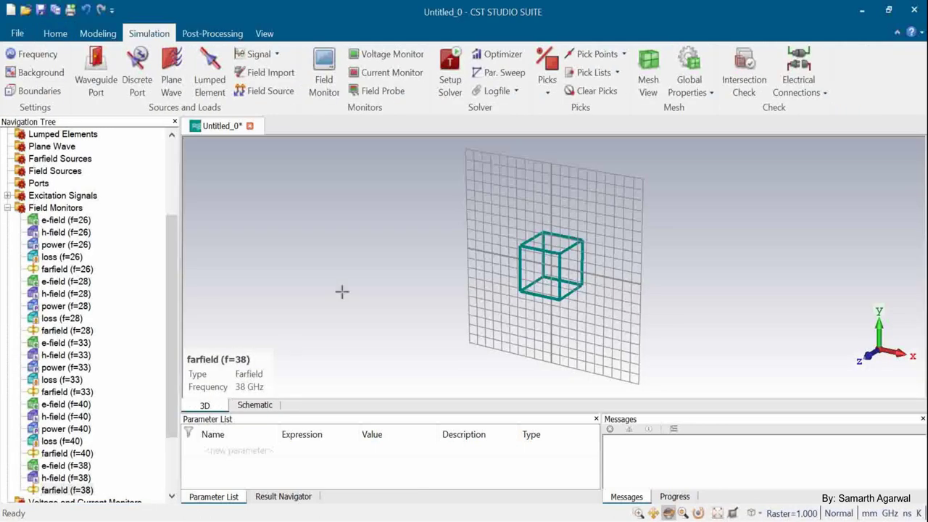
left_click(8, 207)
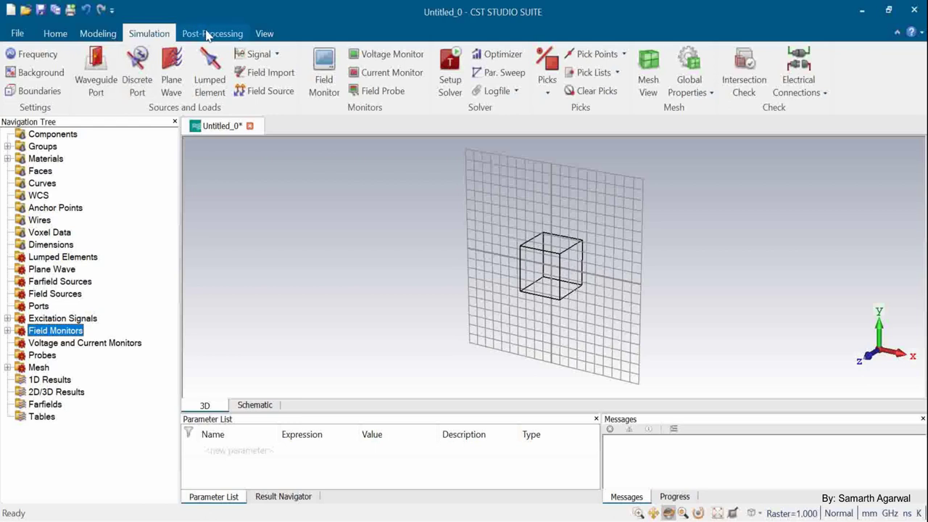
Review the post-processing tools and their import and export options.
left_click(209, 34)
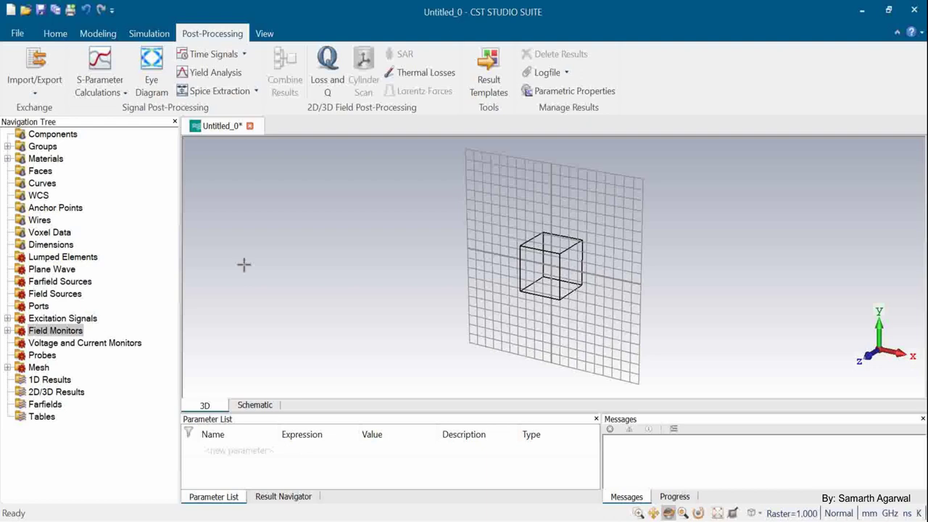
left_click(21, 89)
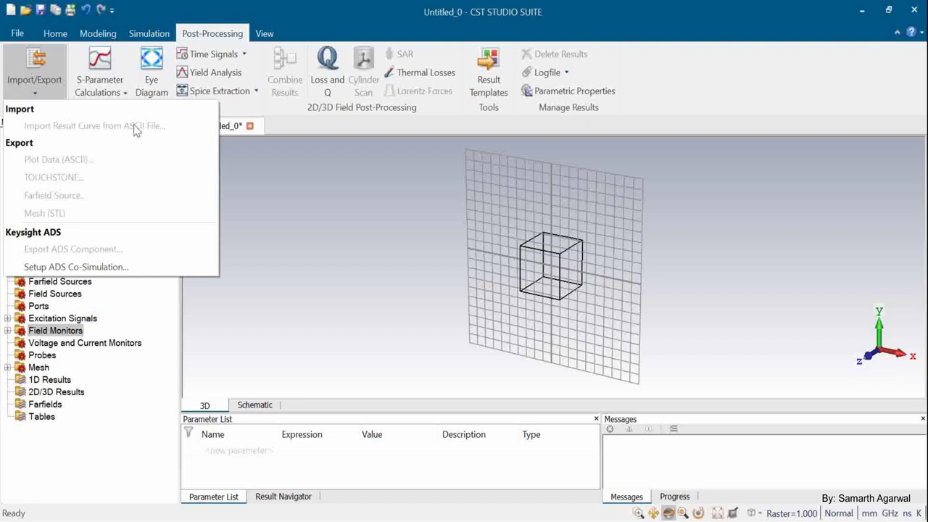
left_click(288, 232)
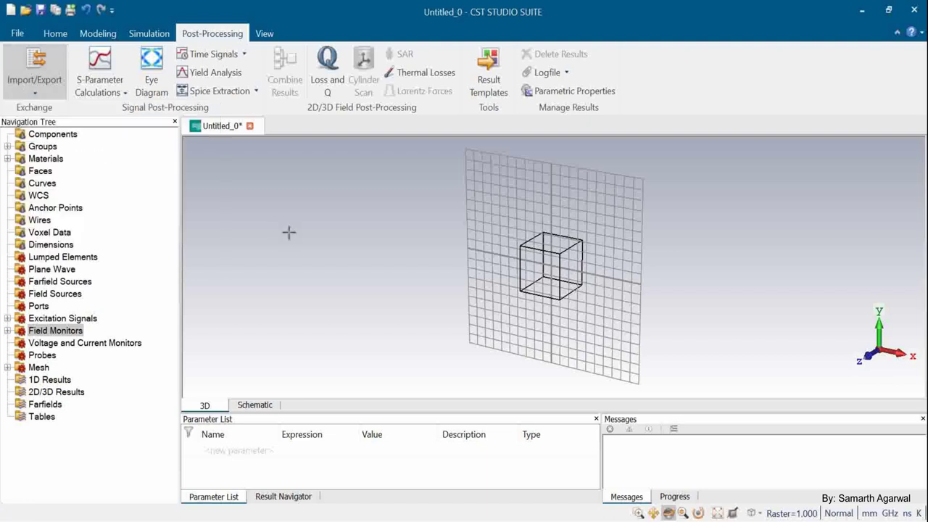
Toggle the working plane, bounding box and axes off and back on, and check the dimension options.
left_click(277, 35)
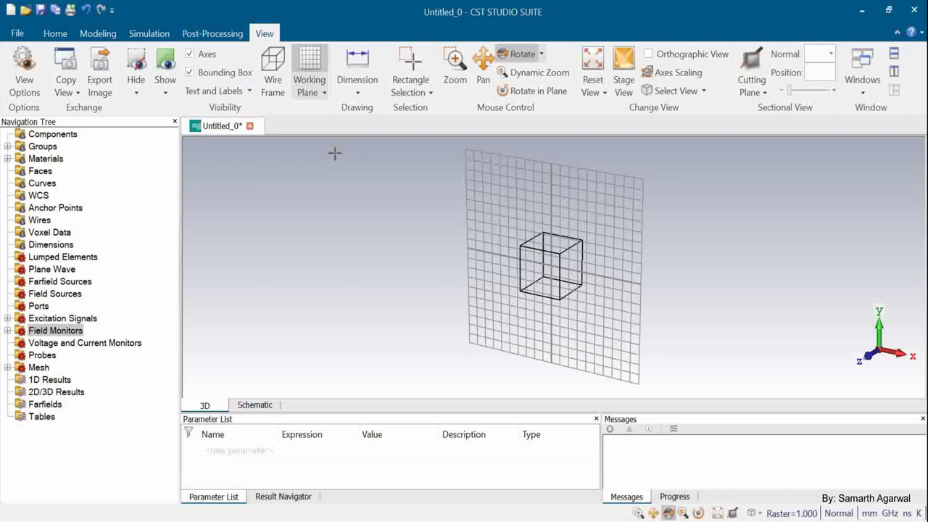
left_click(313, 62)
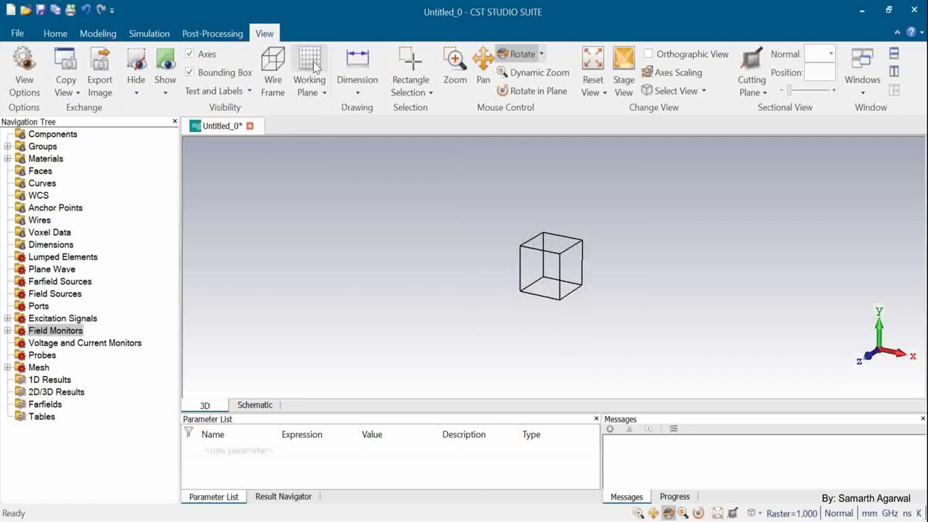
left_click(233, 76)
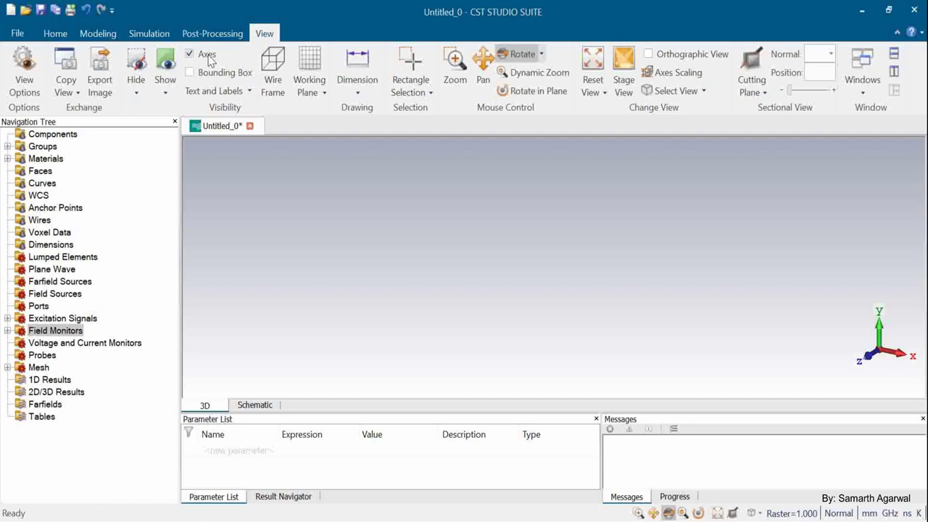
left_click(210, 60)
left_click(209, 58)
left_click(210, 74)
left_click(309, 69)
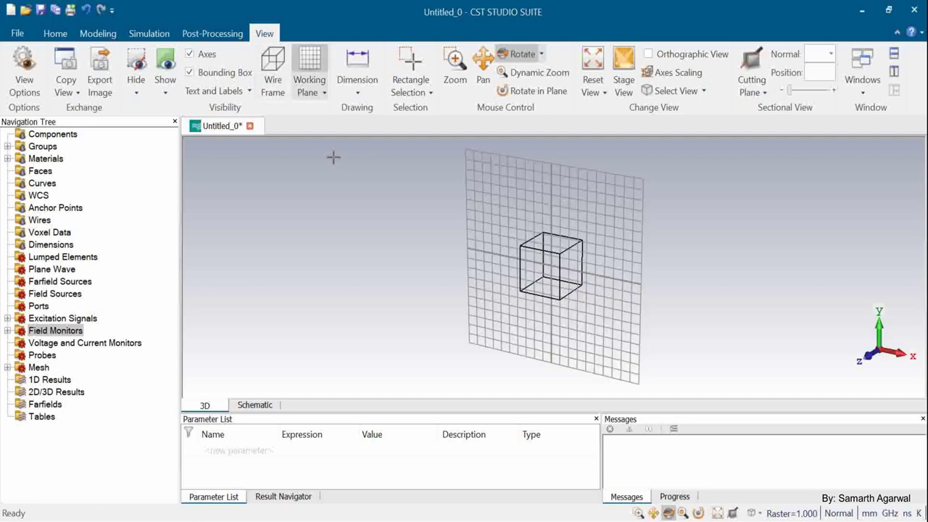
left_click(354, 87)
left_click(351, 85)
Try out rotating, panning and in-plane rotation of the 3D view around the bounding box and working plane.
left_click_drag(642, 325, 656, 312)
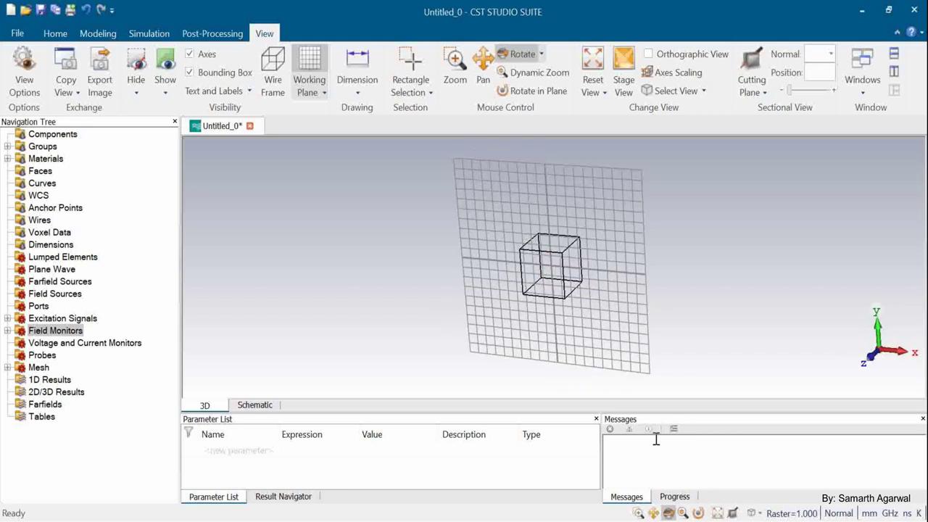
left_click(653, 512)
mouse_move(488, 370)
left_mouse_down()
mouse_move(491, 360)
mouse_move(487, 369)
mouse_move(586, 341)
mouse_move(486, 358)
left_mouse_up()
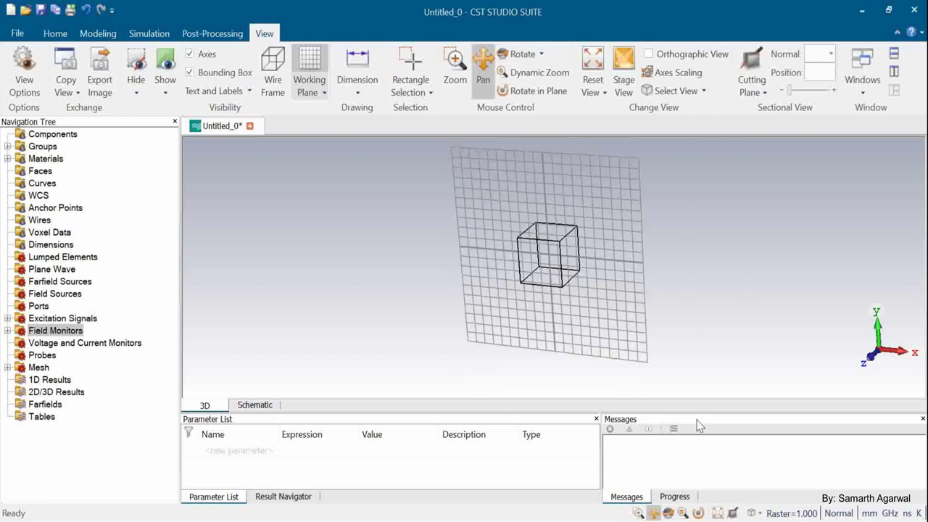
left_click(667, 512)
left_click_drag(646, 336, 736, 284)
left_click(698, 512)
left_click_drag(441, 230, 443, 269)
left_click(668, 513)
left_click_drag(665, 251, 655, 219)
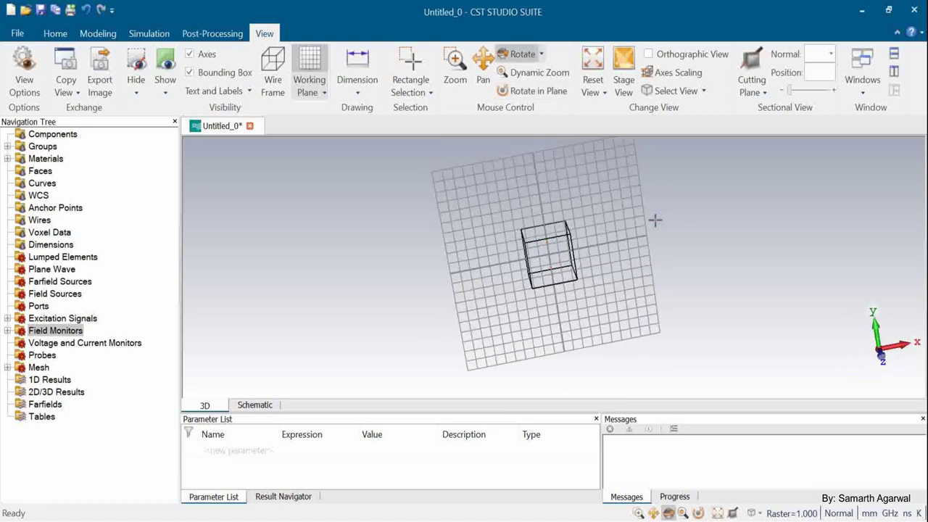